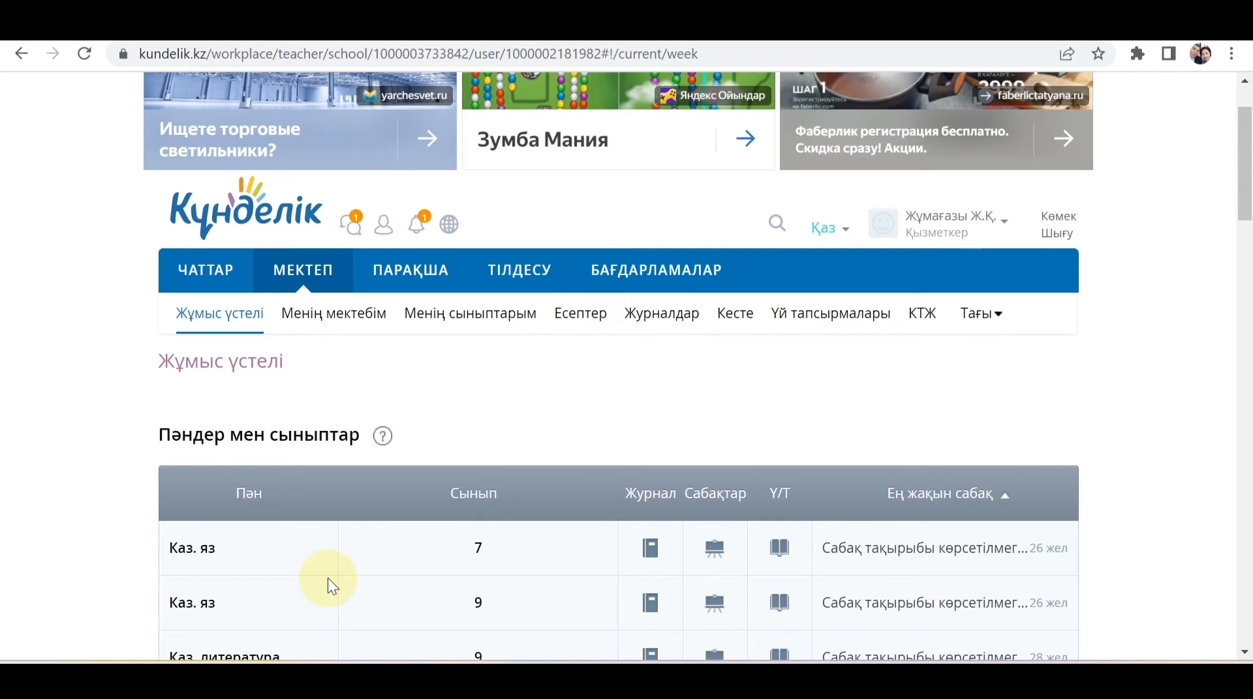
# - Open the grade 9 journal for the subject Каз. яз from the school's journals section
pyautogui.click(303, 278)
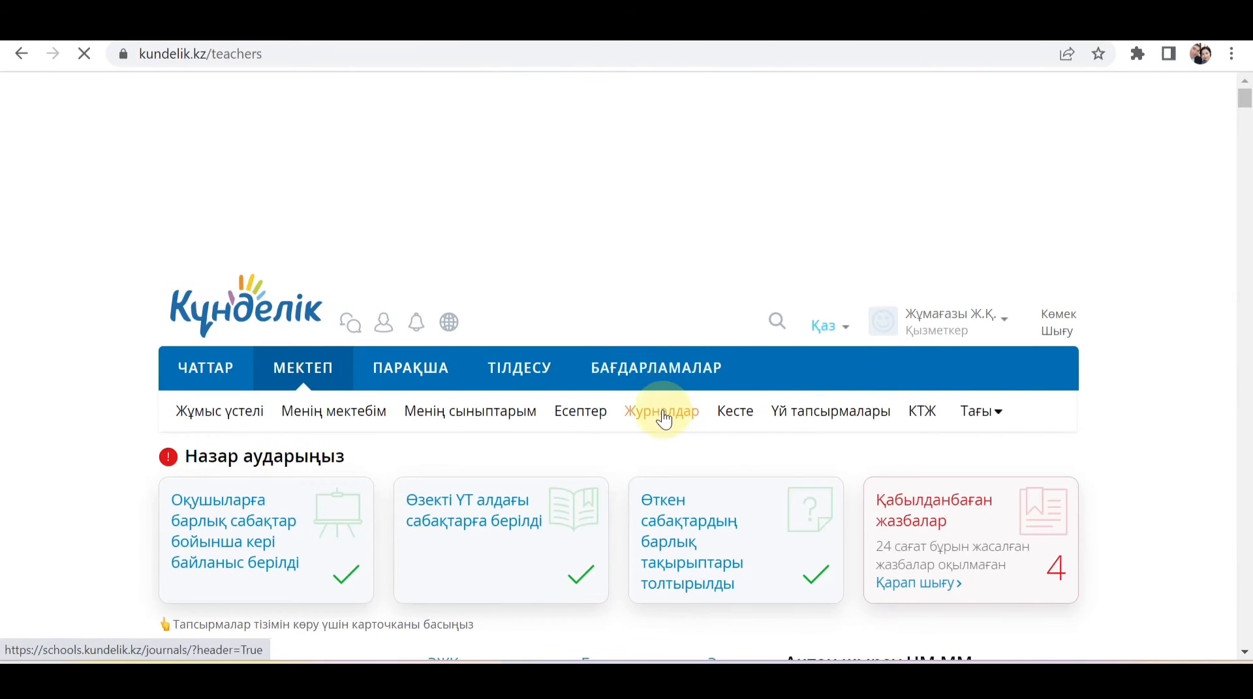
pyautogui.click(667, 416)
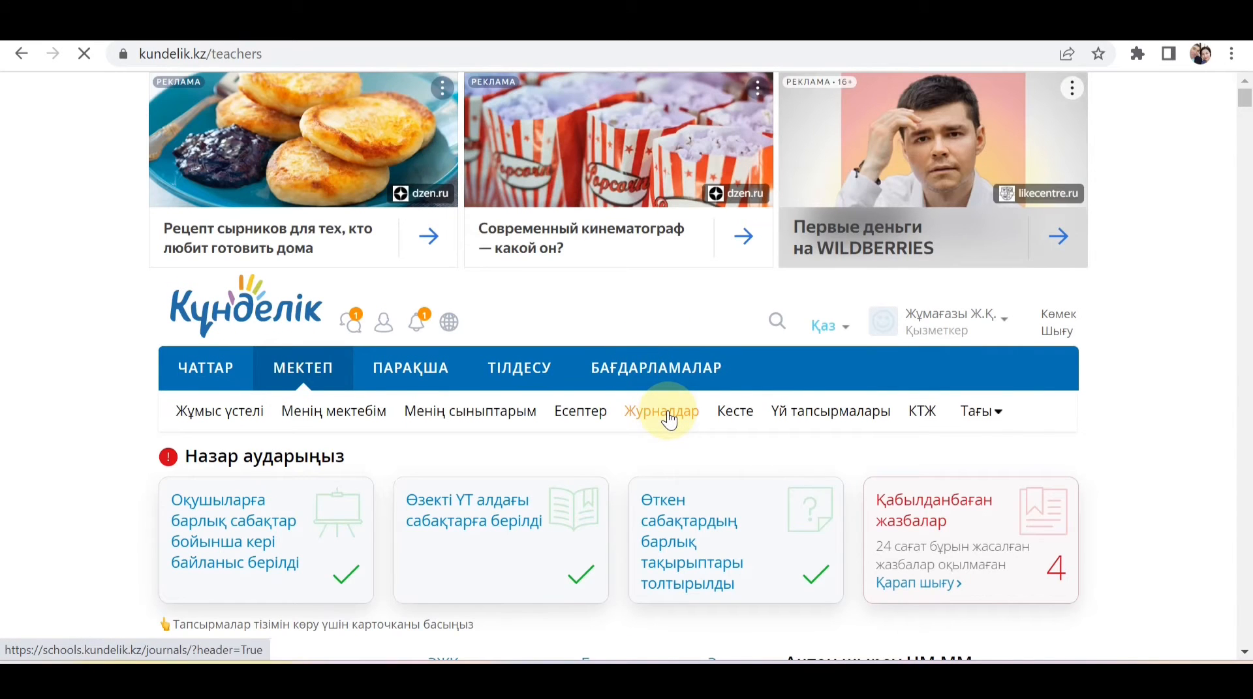
pyautogui.scroll(-4, 685, 430)
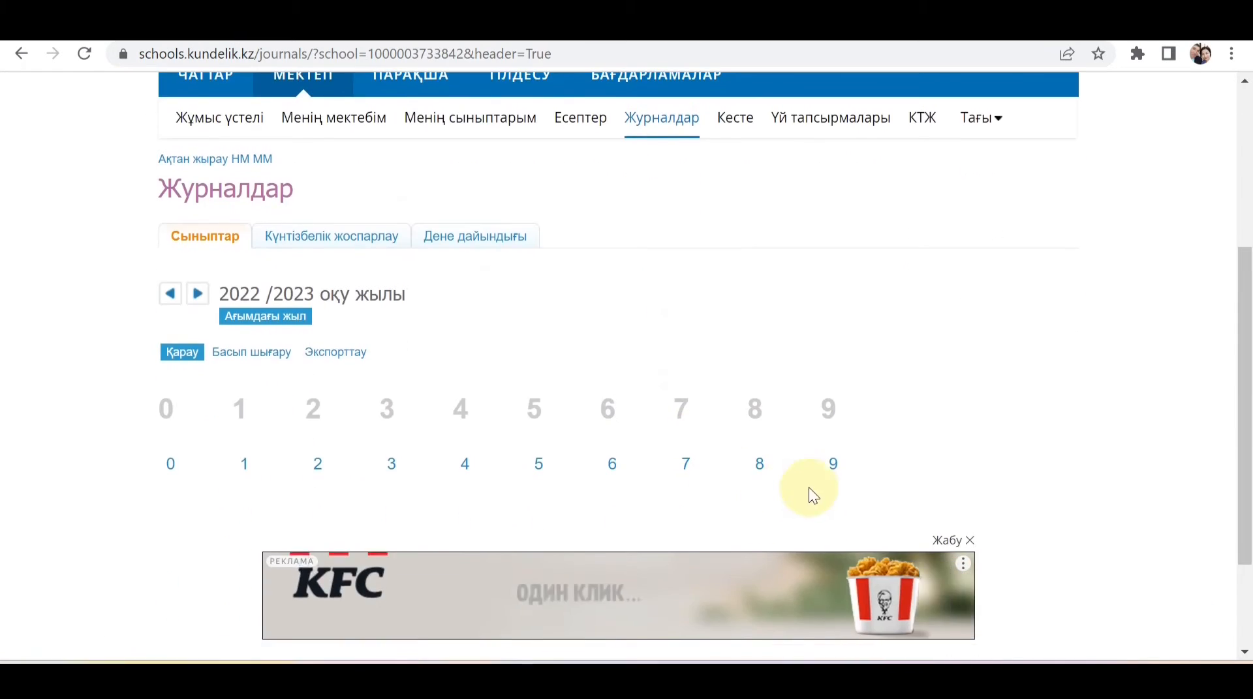
pyautogui.click(835, 468)
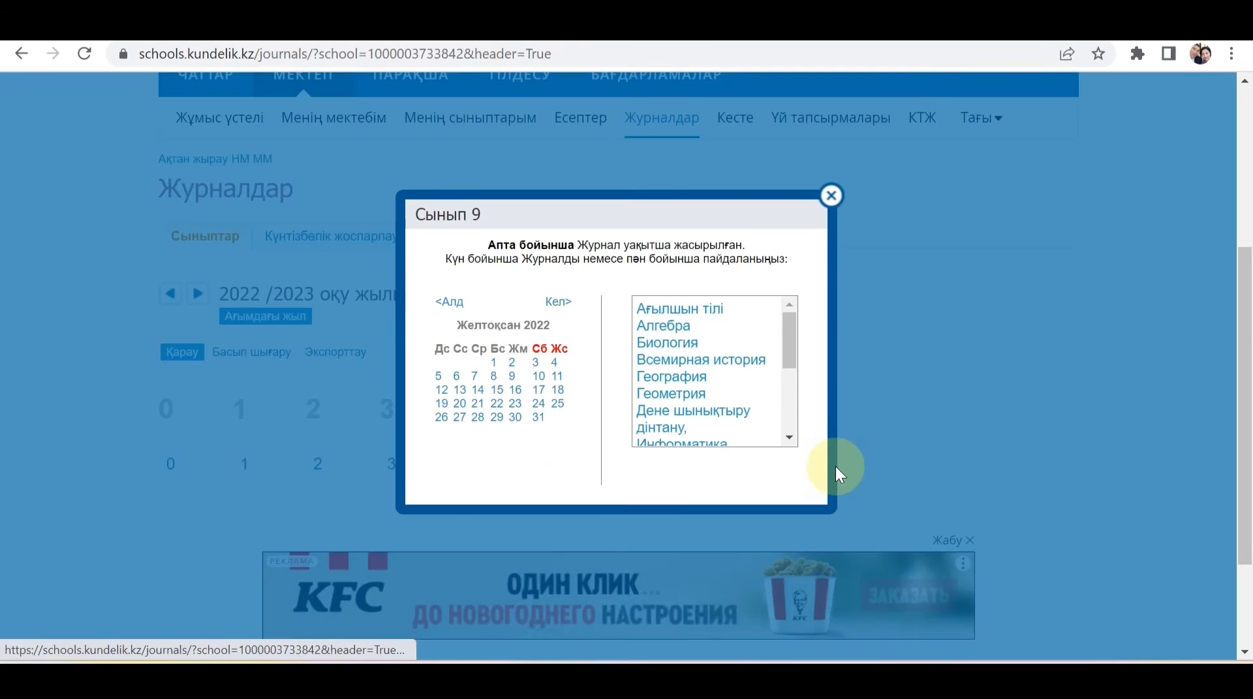
pyautogui.click(692, 390)
pyautogui.scroll(-2, 693, 372)
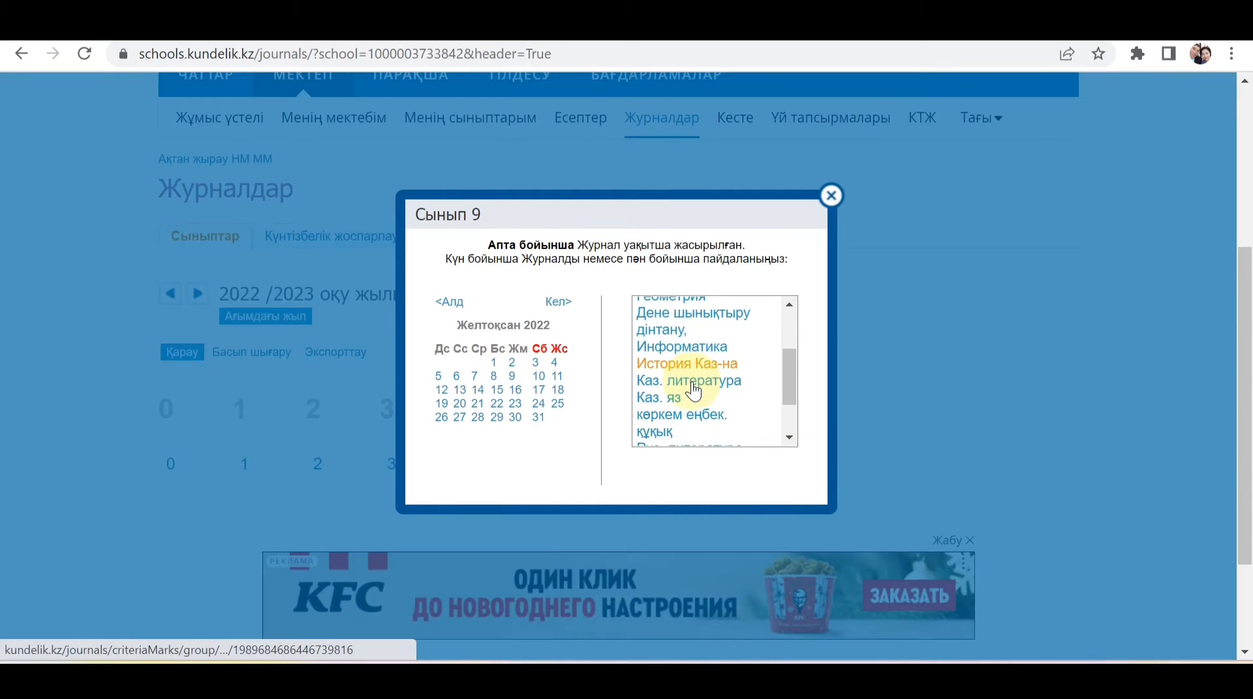
pyautogui.click(671, 397)
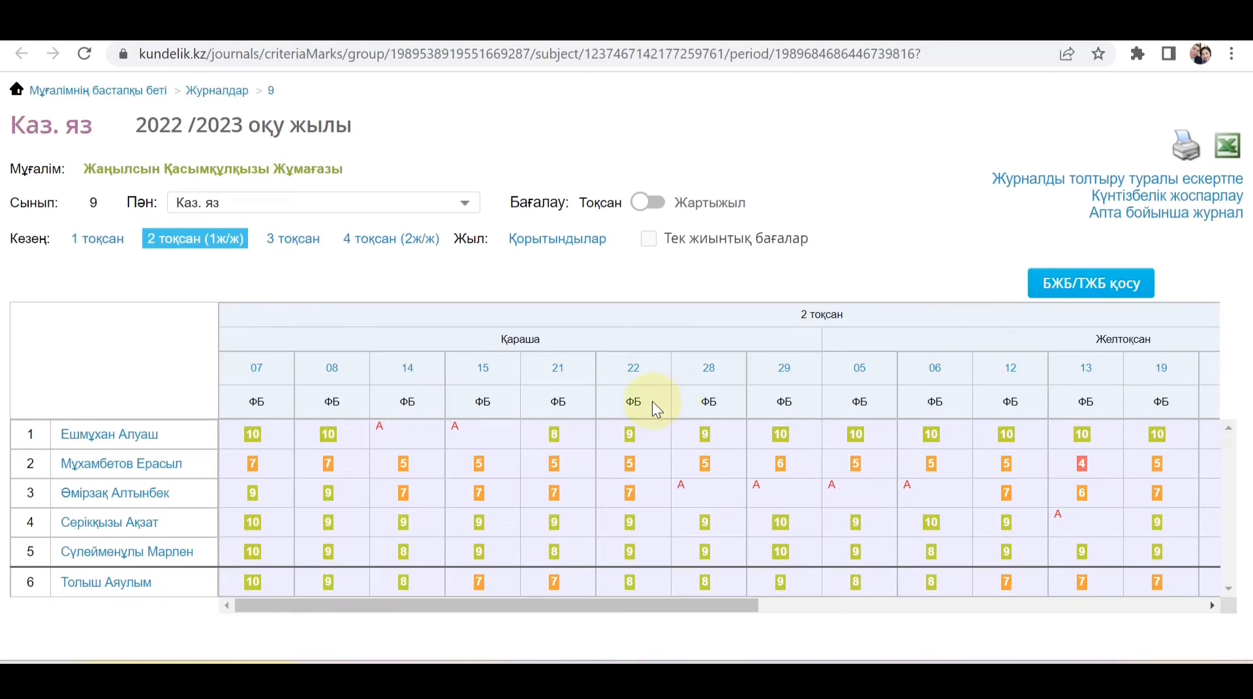
# - Export the Каз. яз journal to Excel and open the downloaded workbook
pyautogui.click(1229, 156)
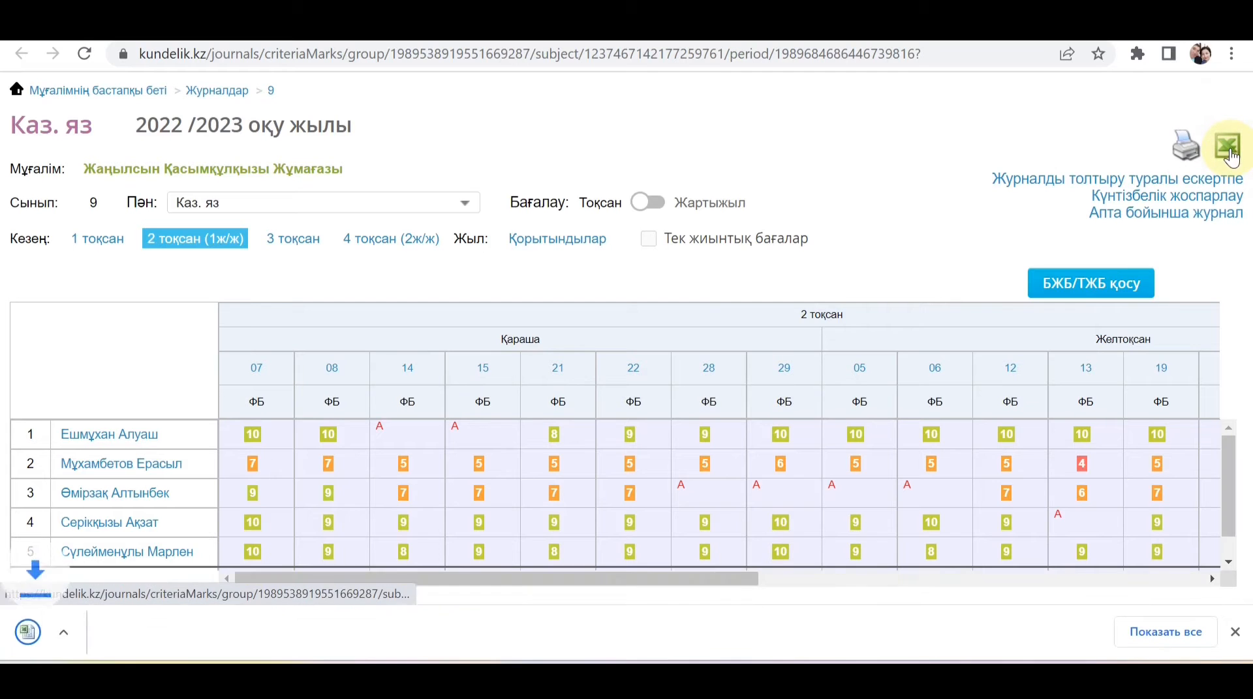
pyautogui.click(128, 632)
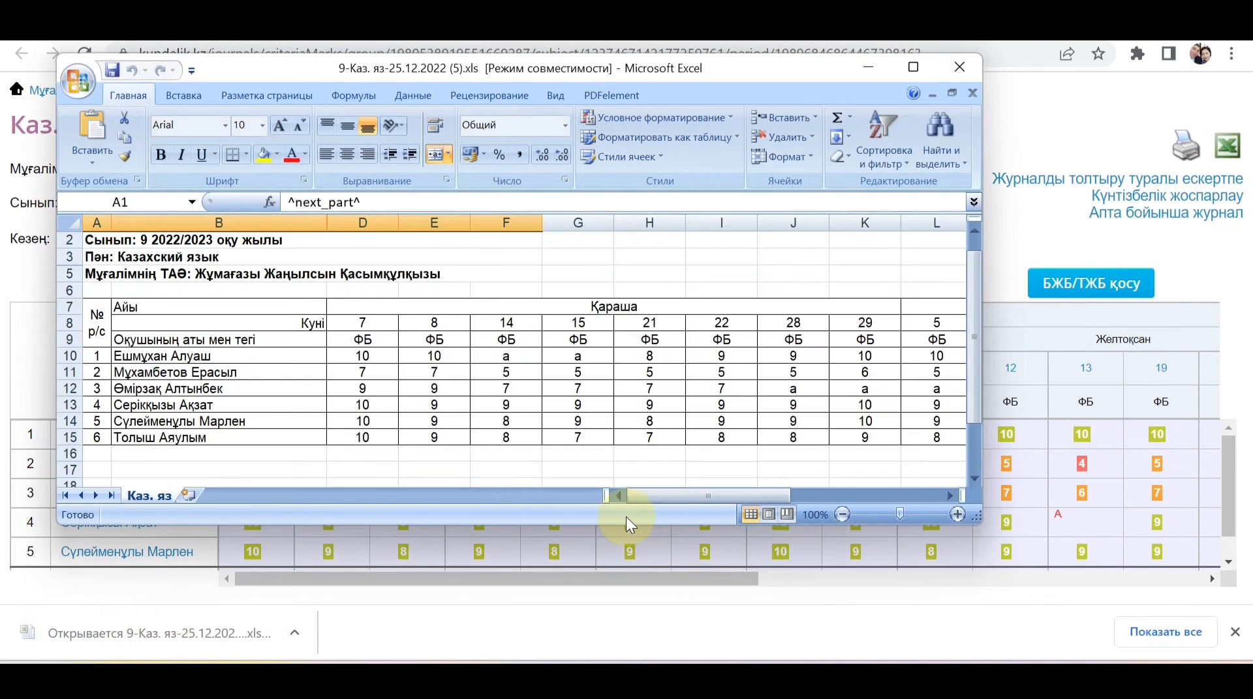
# - Delete all the daily ФБ grade columns from 7 Қараша through the 27th, keeping the БЖБ, ТЖБ and 2 тқс columns
pyautogui.click(364, 222)
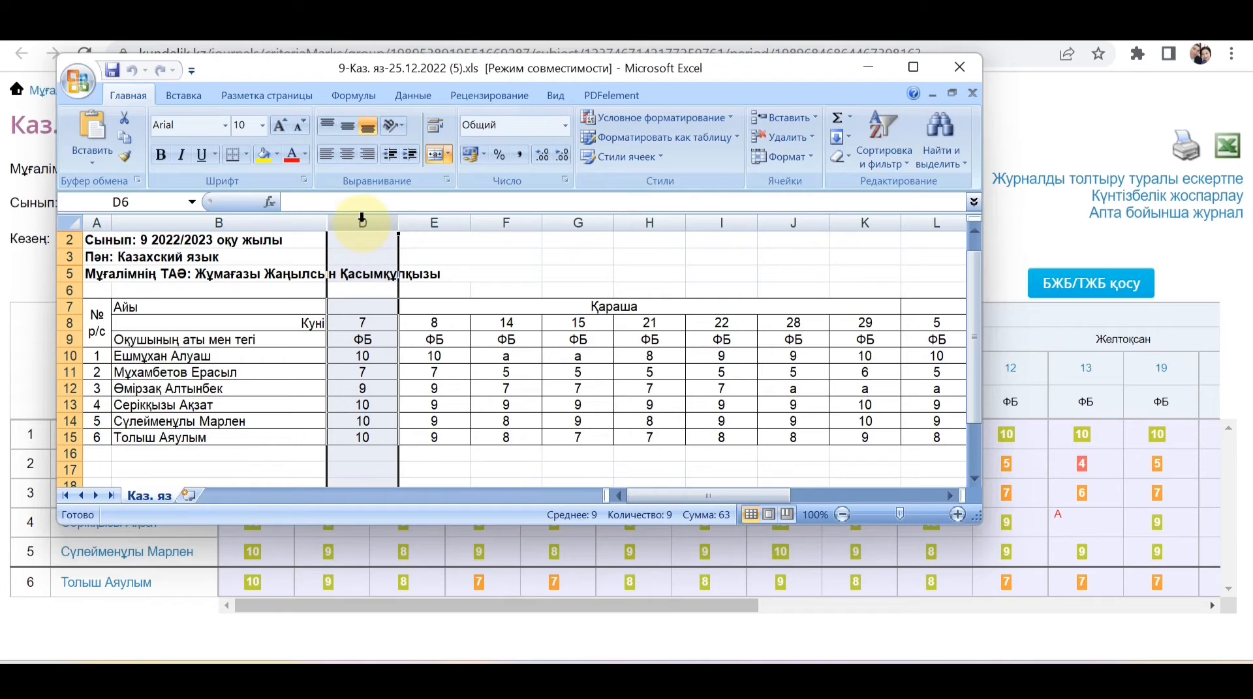
pyautogui.moveTo(359, 219); pyautogui.dragTo(917, 260)
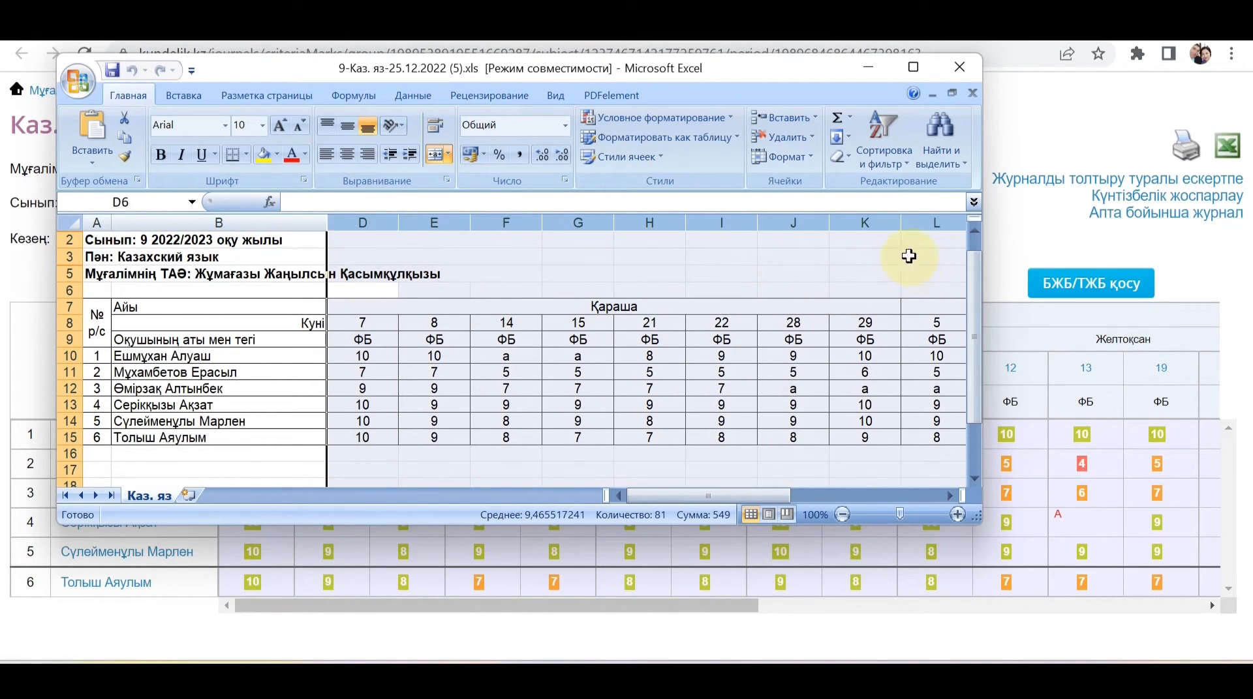
pyautogui.click(783, 137)
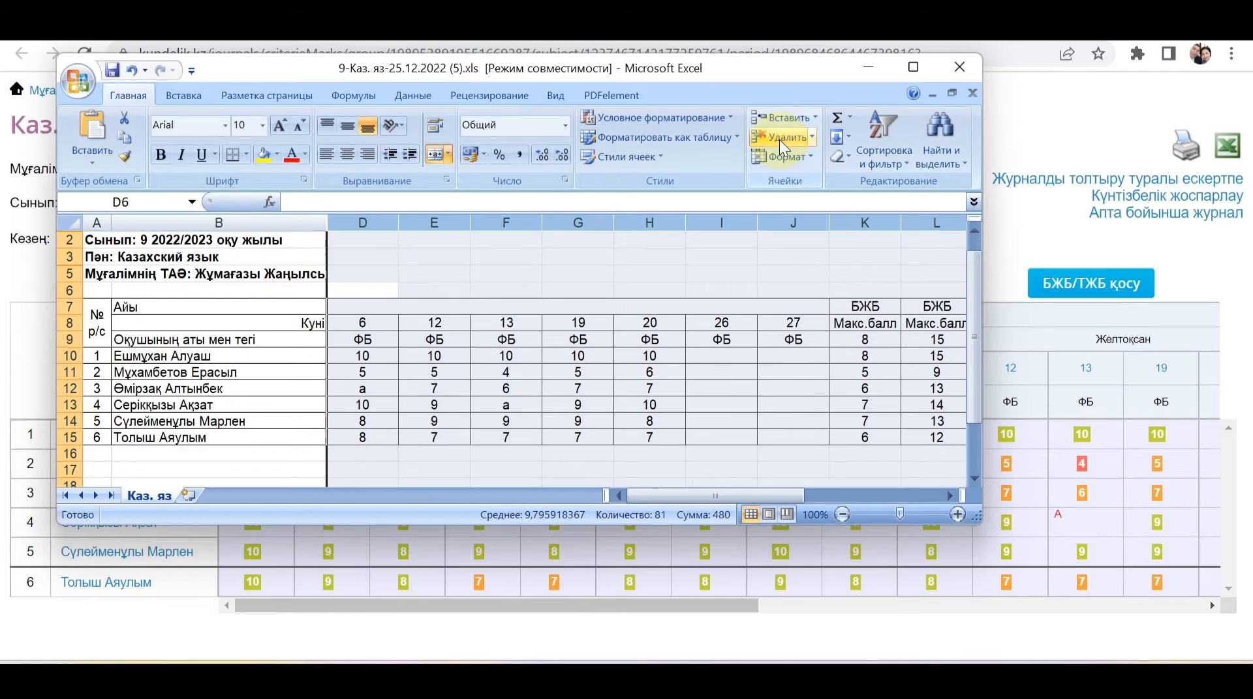
pyautogui.moveTo(372, 222); pyautogui.dragTo(821, 283)
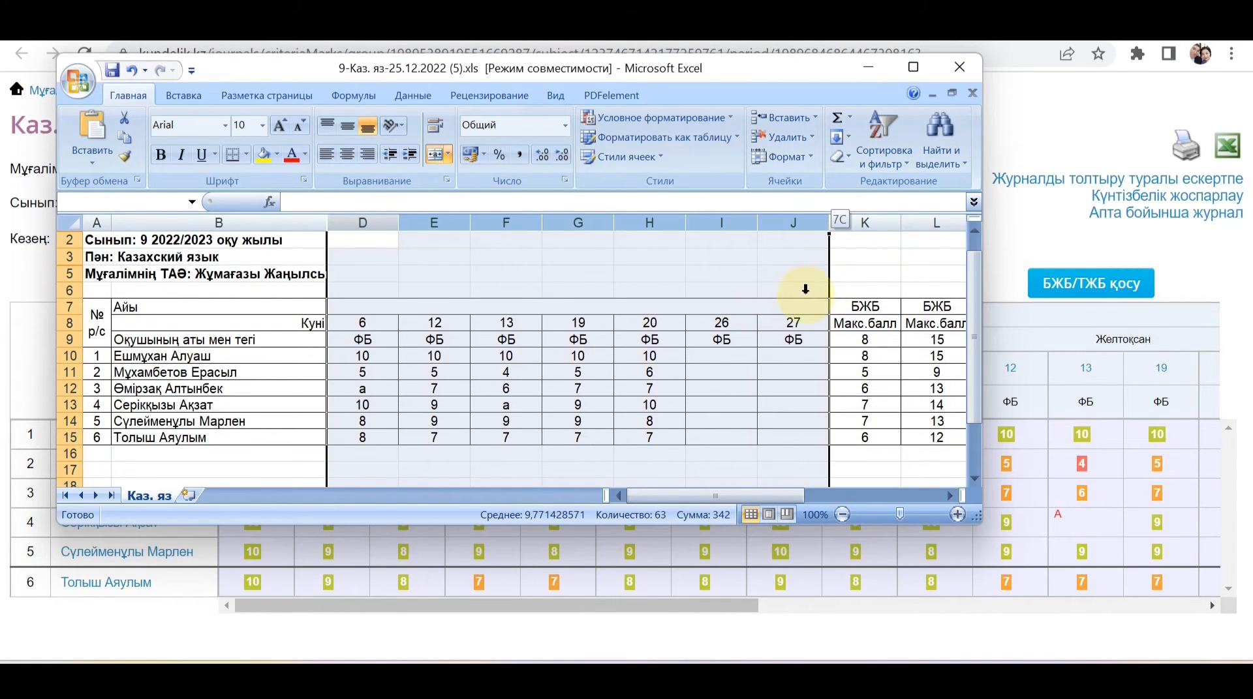
pyautogui.moveTo(806, 289); pyautogui.dragTo(799, 289)
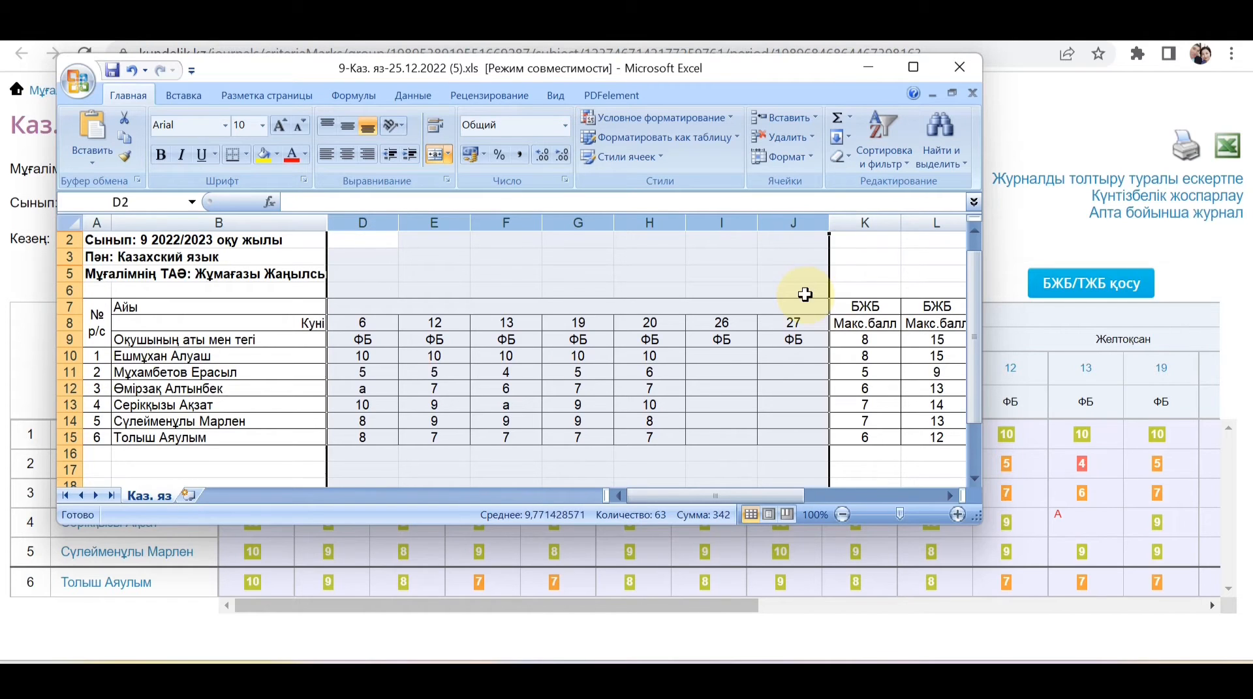
pyautogui.click(781, 139)
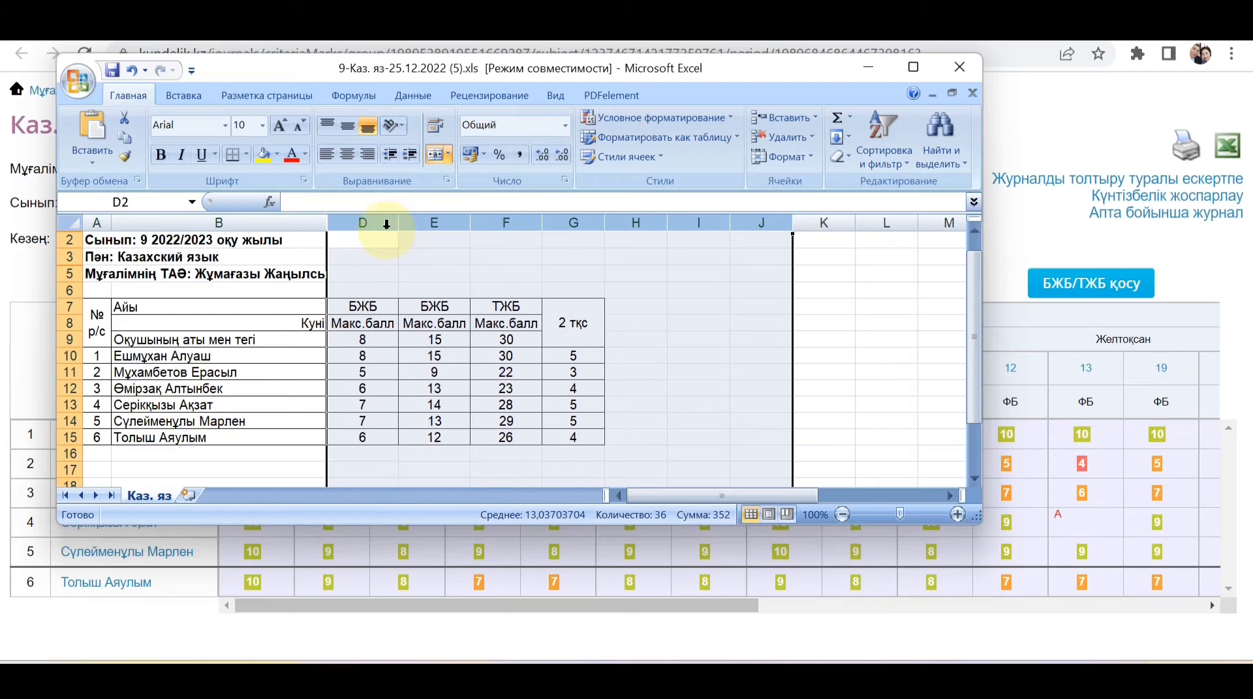
# - Insert an empty column after each БЖБ and ТЖБ column, and delete the 2 тқс column
pyautogui.click(422, 223)
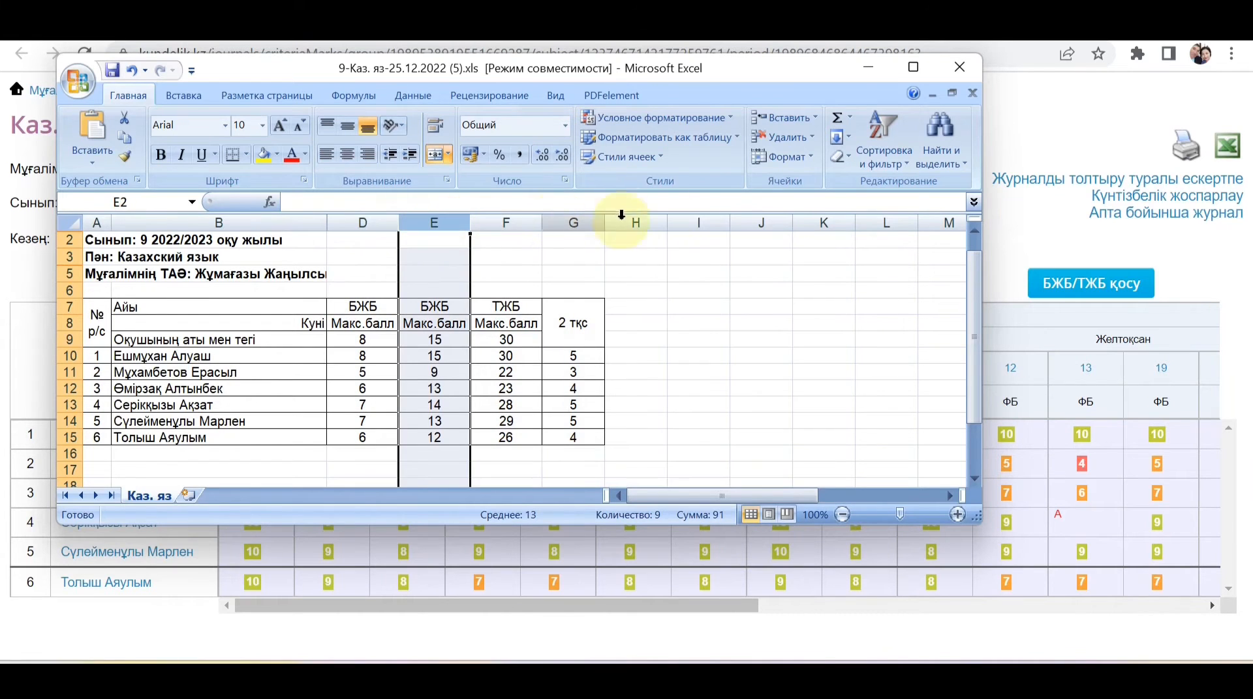
pyautogui.click(781, 117)
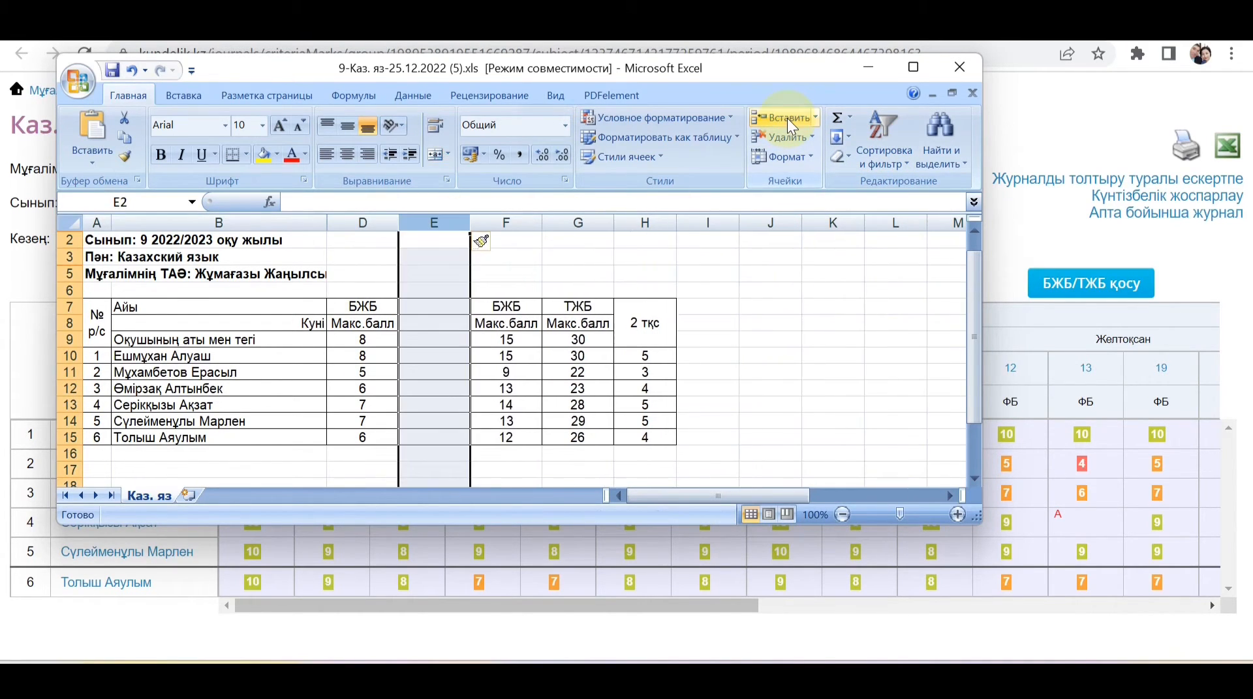
pyautogui.click(575, 223)
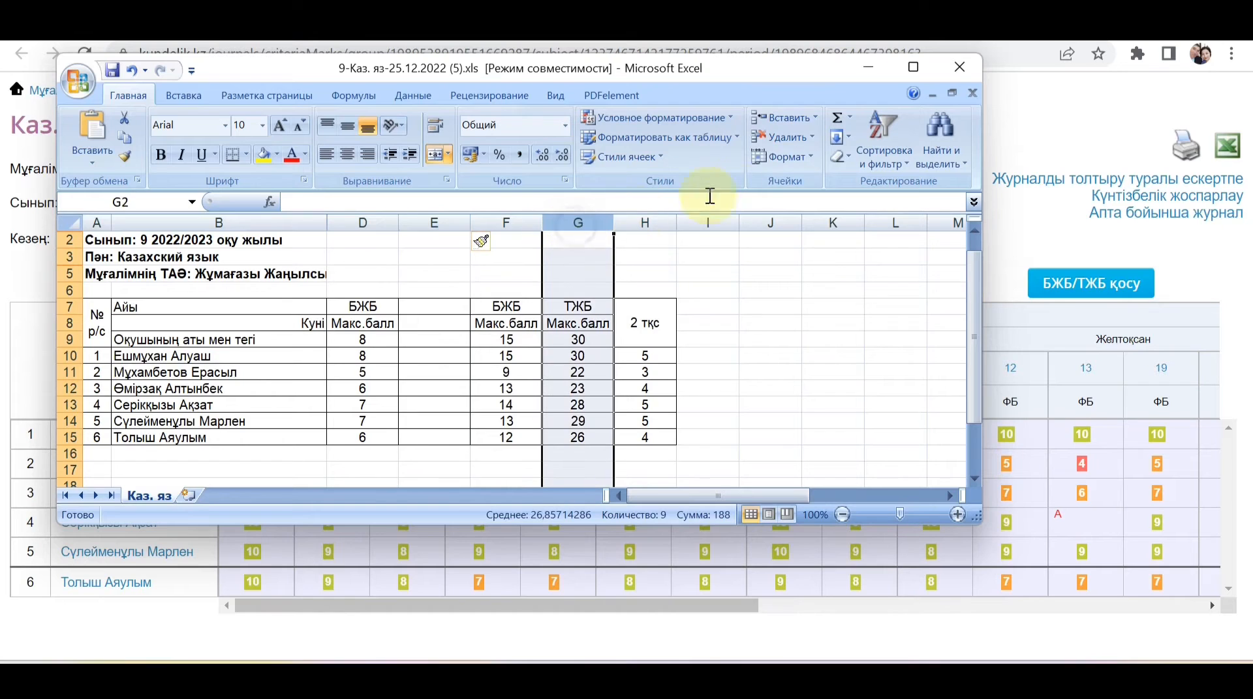
pyautogui.click(787, 119)
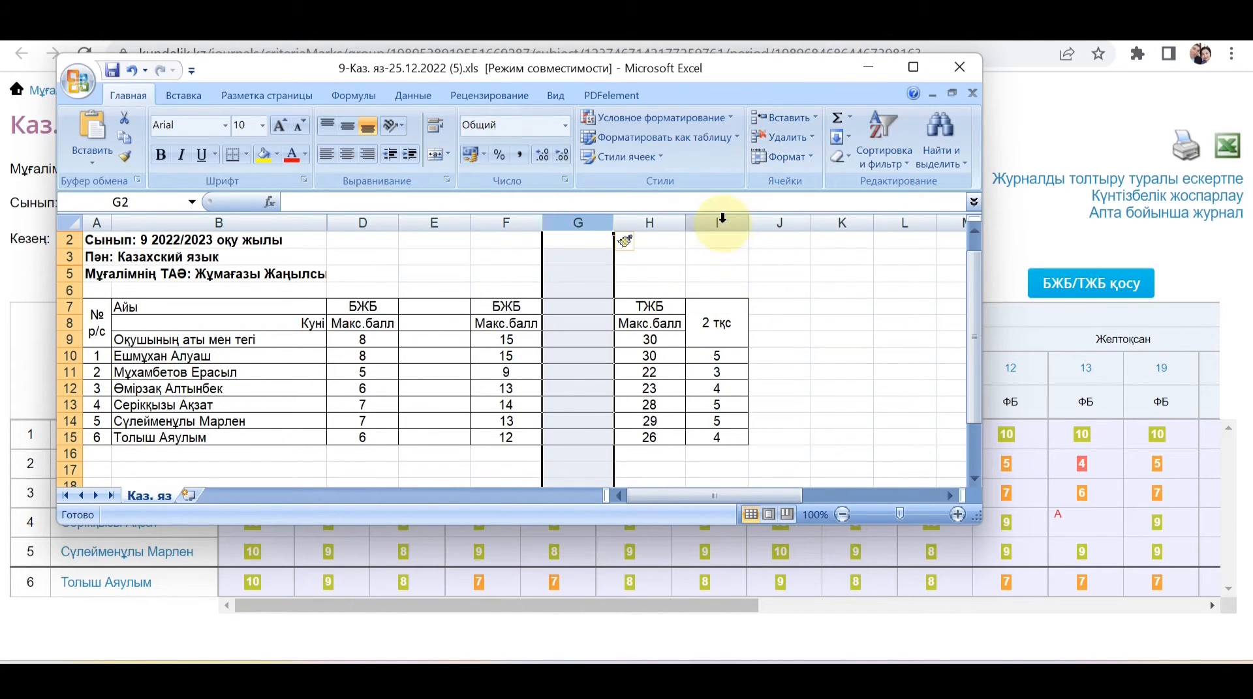
pyautogui.click(722, 223)
pyautogui.click(783, 118)
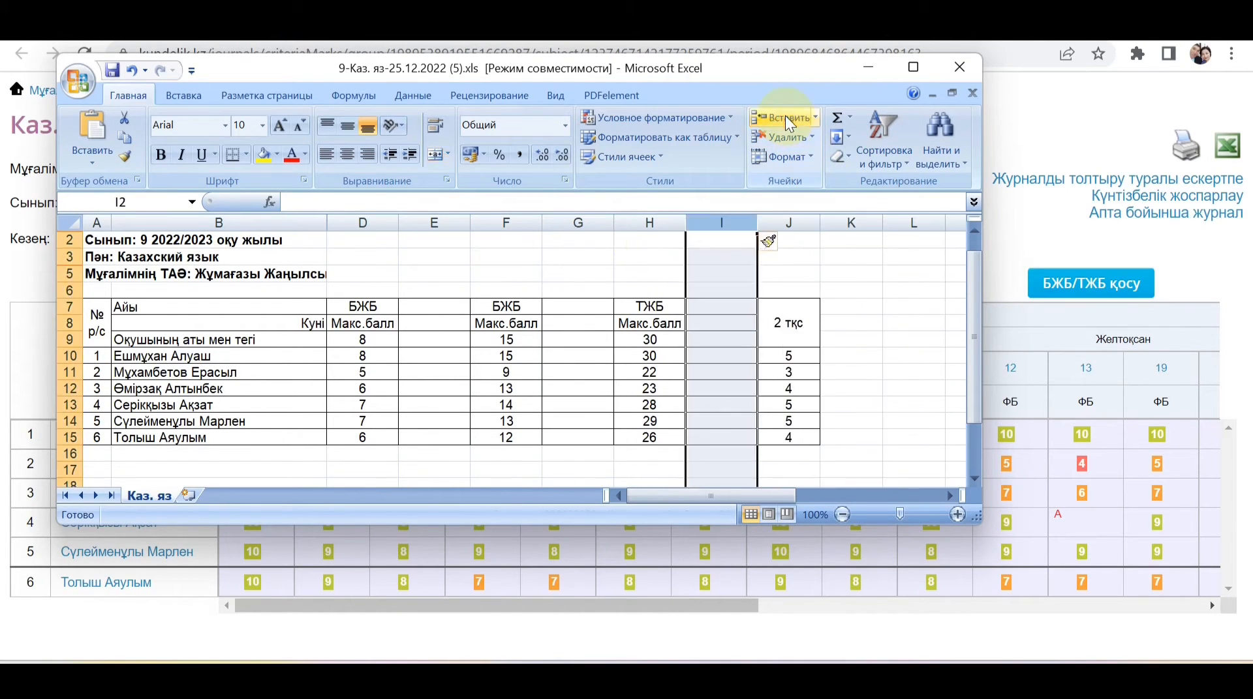
pyautogui.click(792, 222)
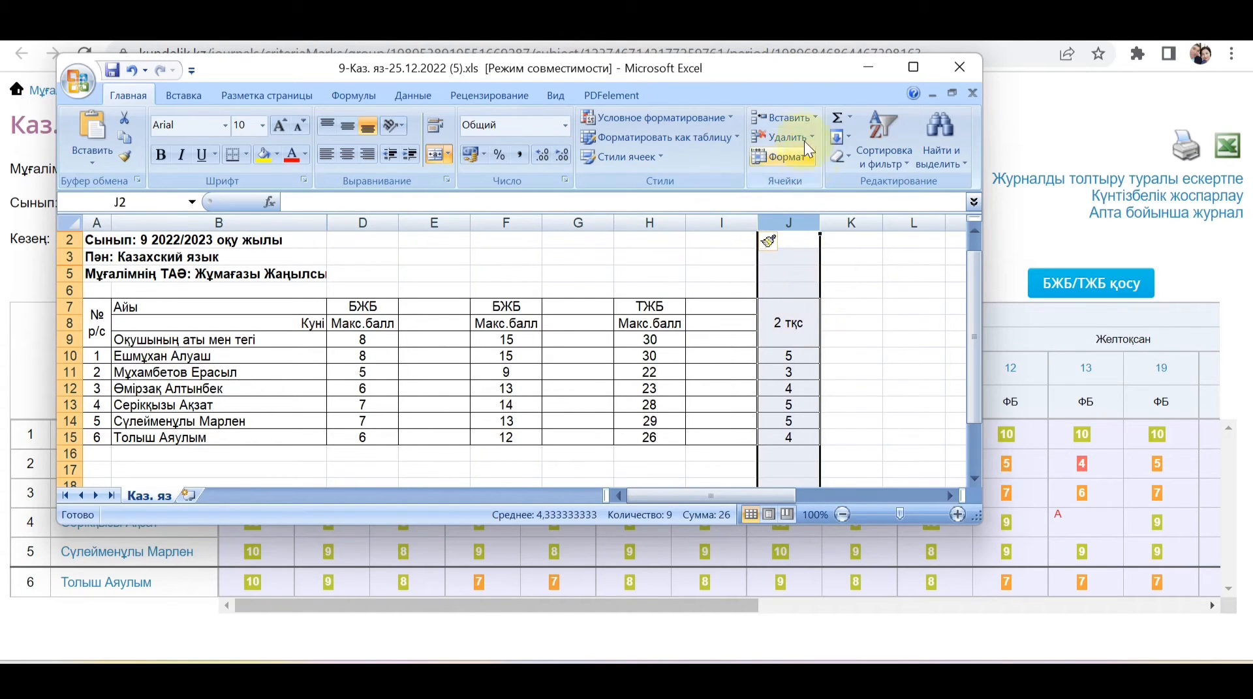
pyautogui.click(787, 137)
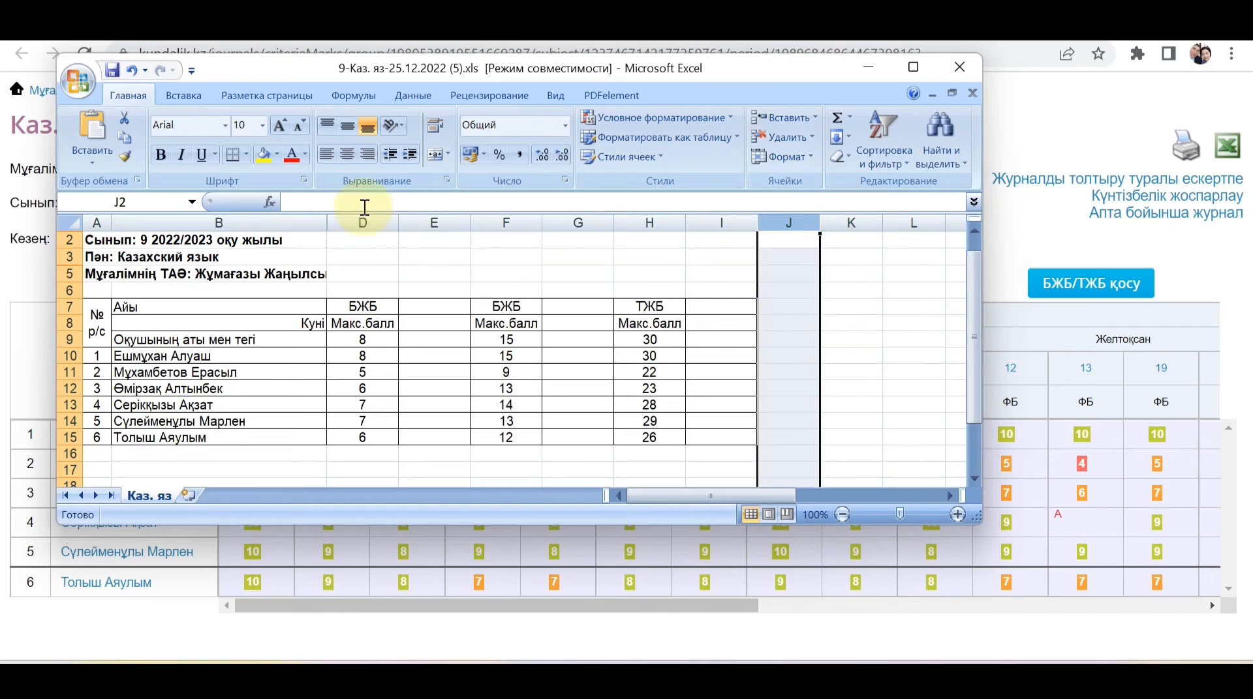
# - Enter the header % in cells E8, G8 and I8 of the three empty columns
pyautogui.click(438, 326)
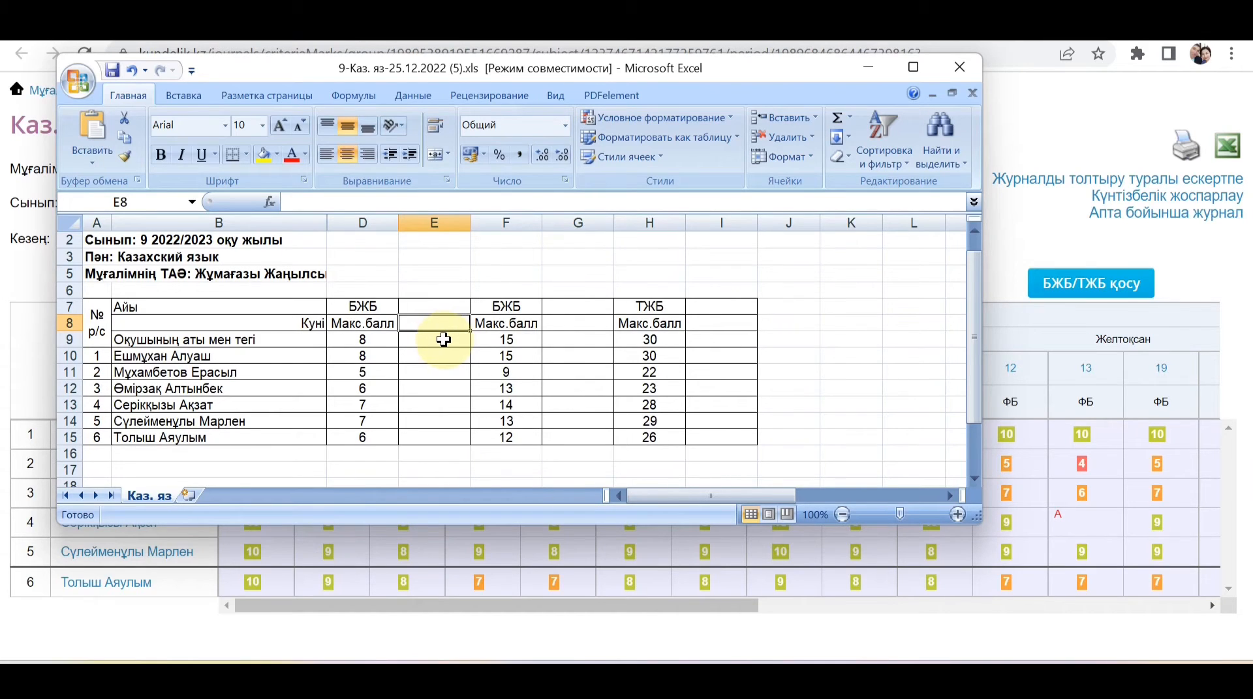
pyautogui.write('%')
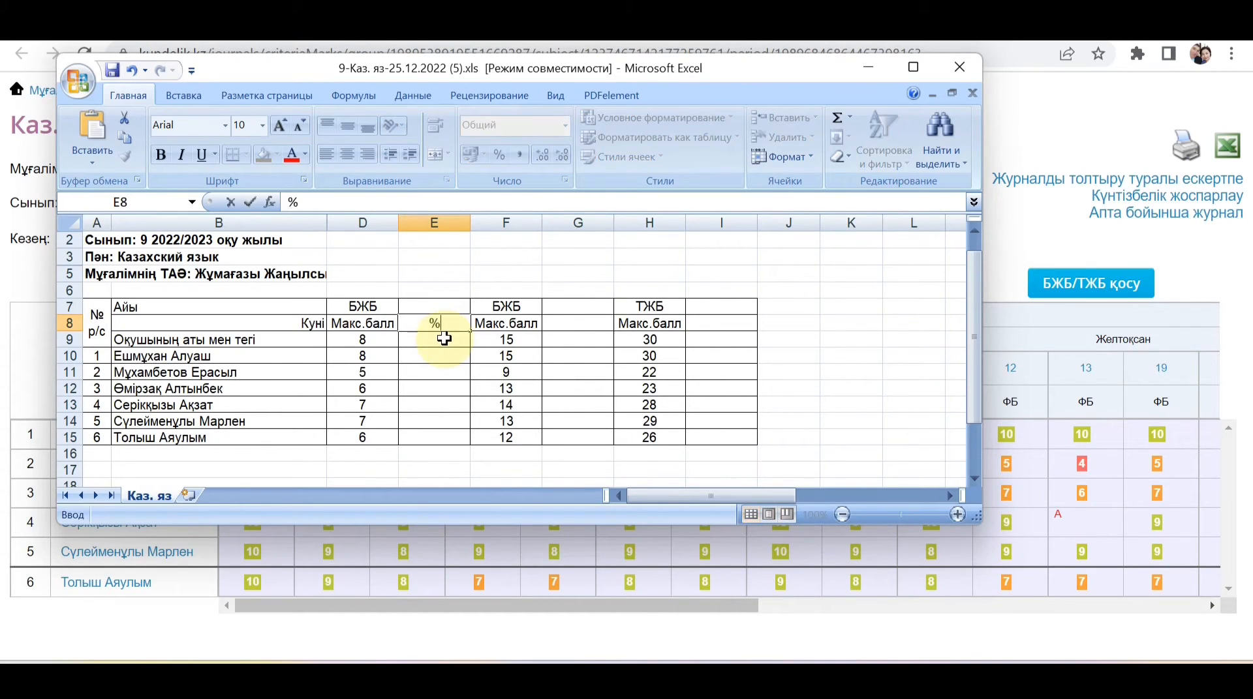
pyautogui.click(598, 322)
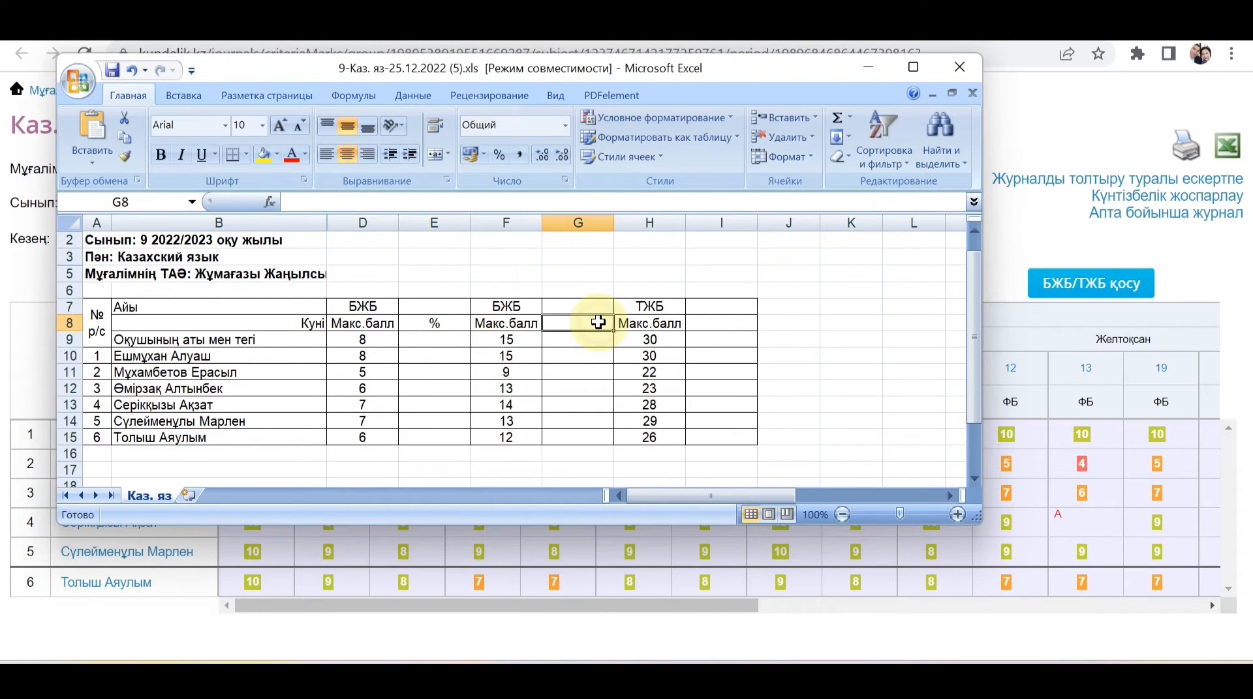
pyautogui.write('%')
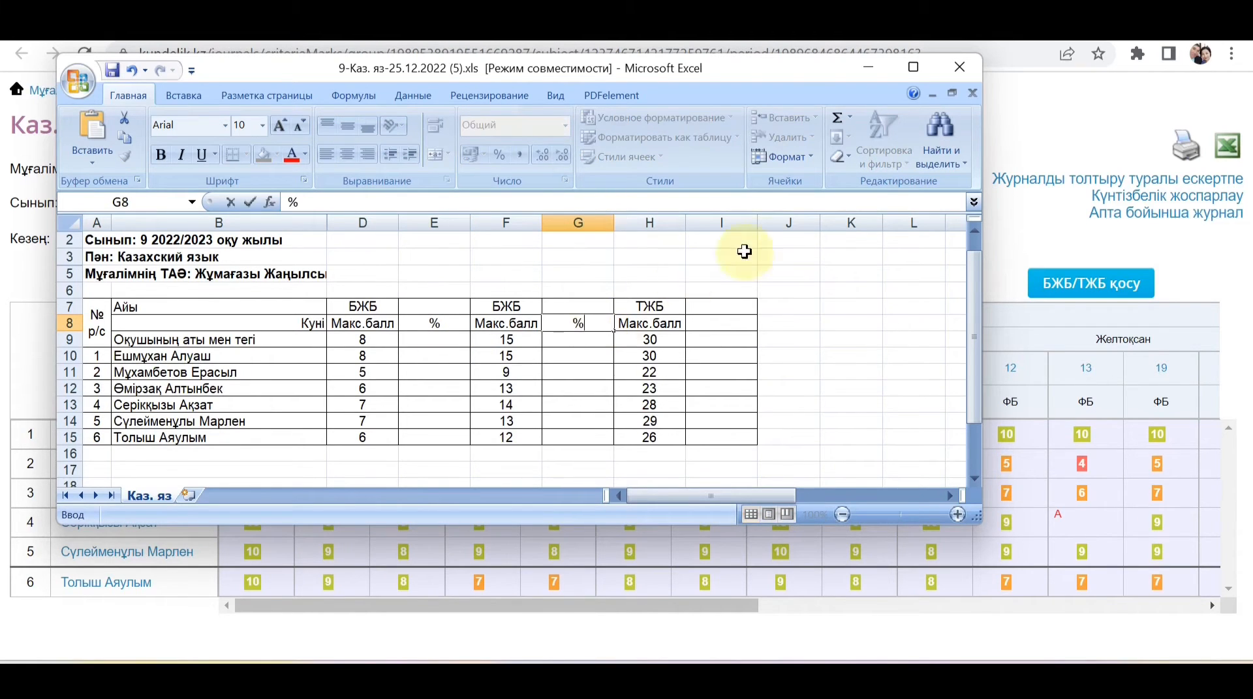
pyautogui.click(727, 321)
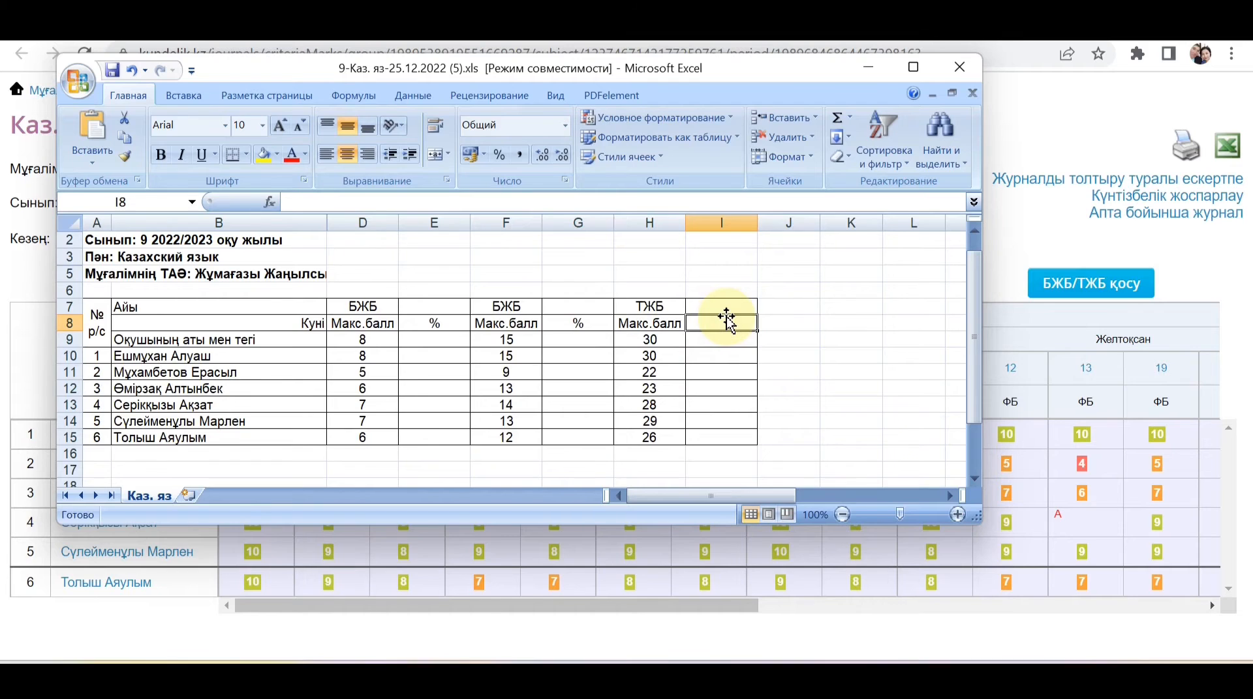
pyautogui.write('%')
# - Enter the formula =D10/8% in E10 and fill it down to E15 for all students
pyautogui.doubleClick(432, 356)
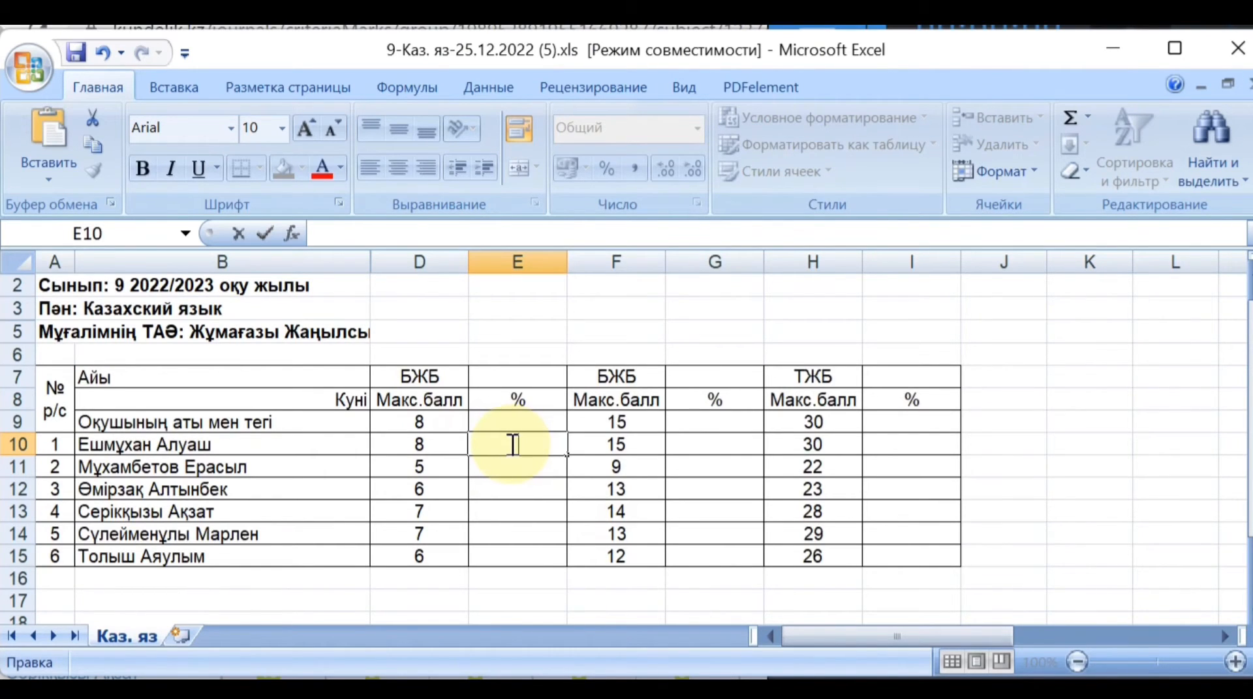
pyautogui.write('=')
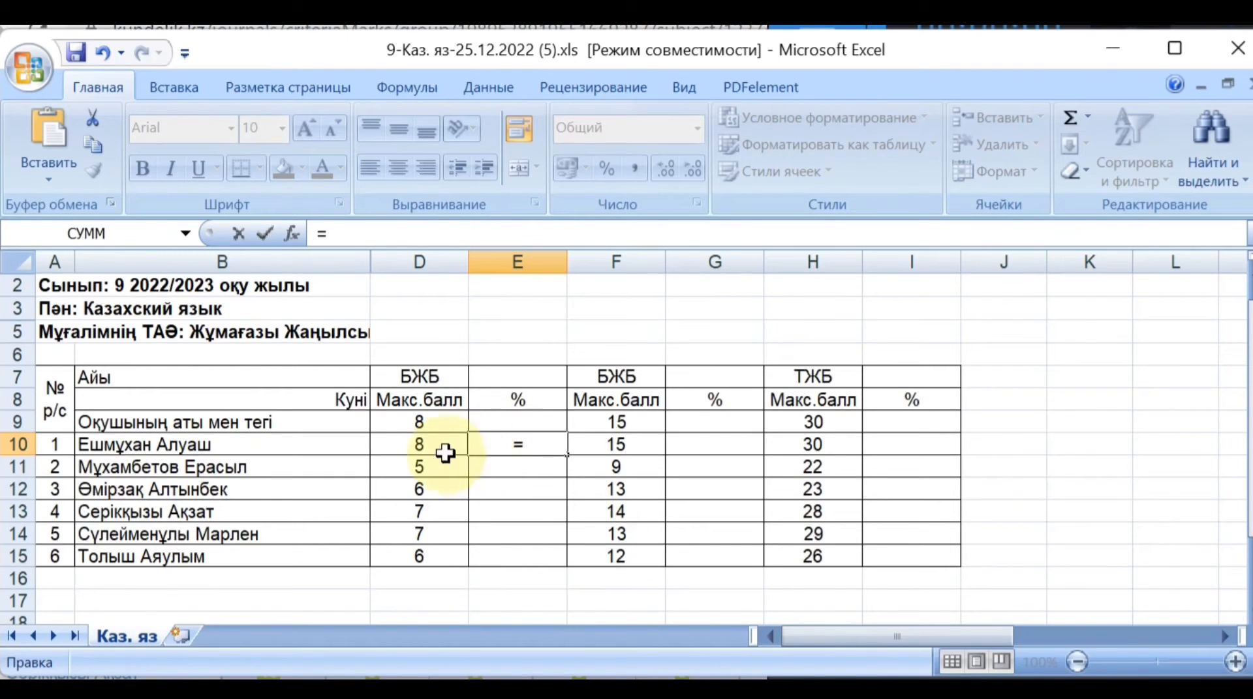
pyautogui.click(411, 447)
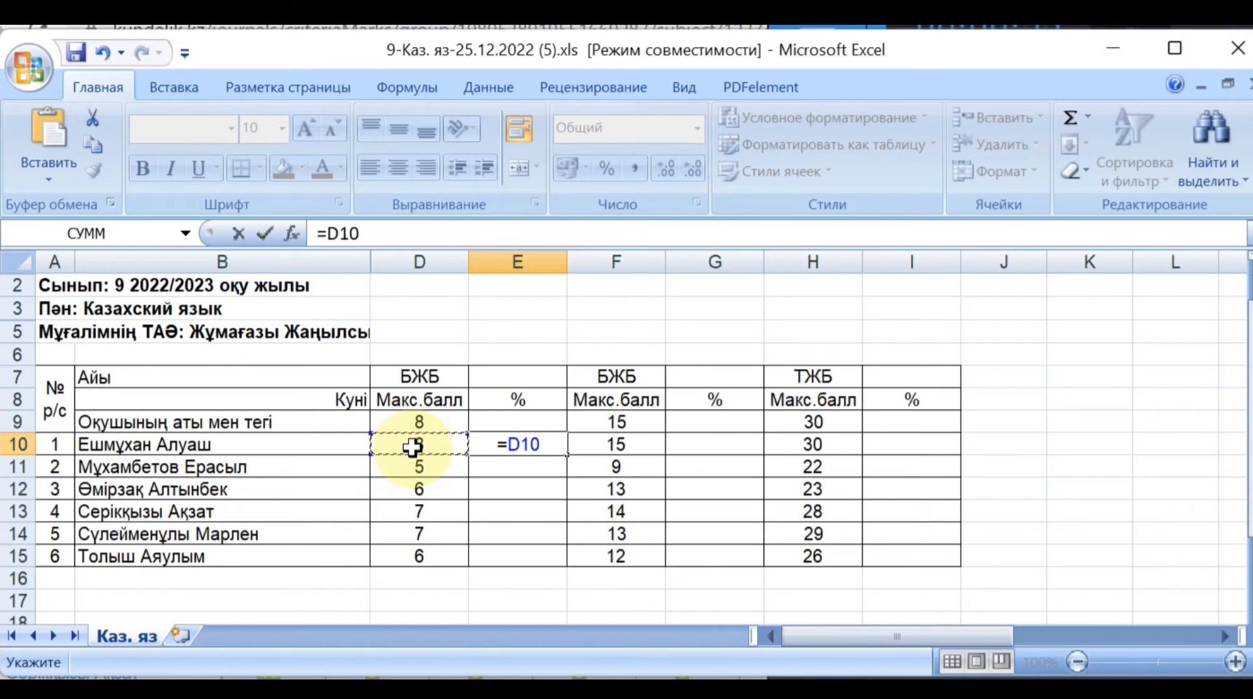
pyautogui.write('?')
pyautogui.press('BackSpace')
pyautogui.write('/')
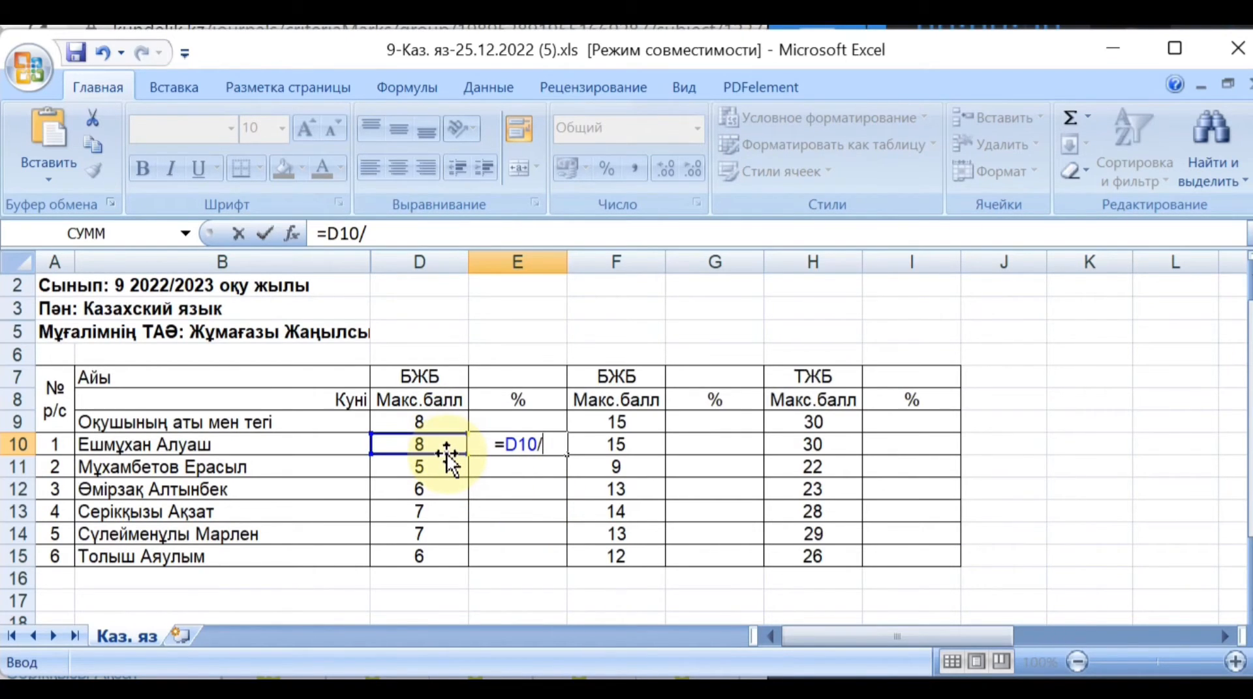
pyautogui.write('8')
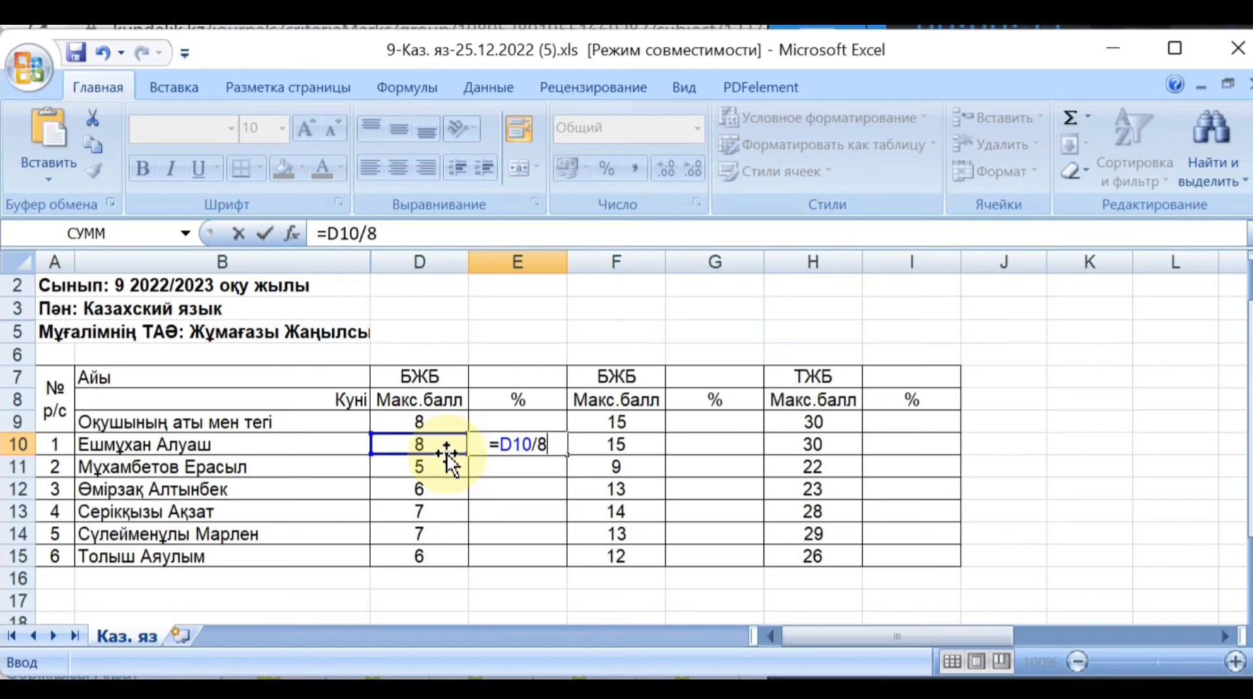
pyautogui.write('%')
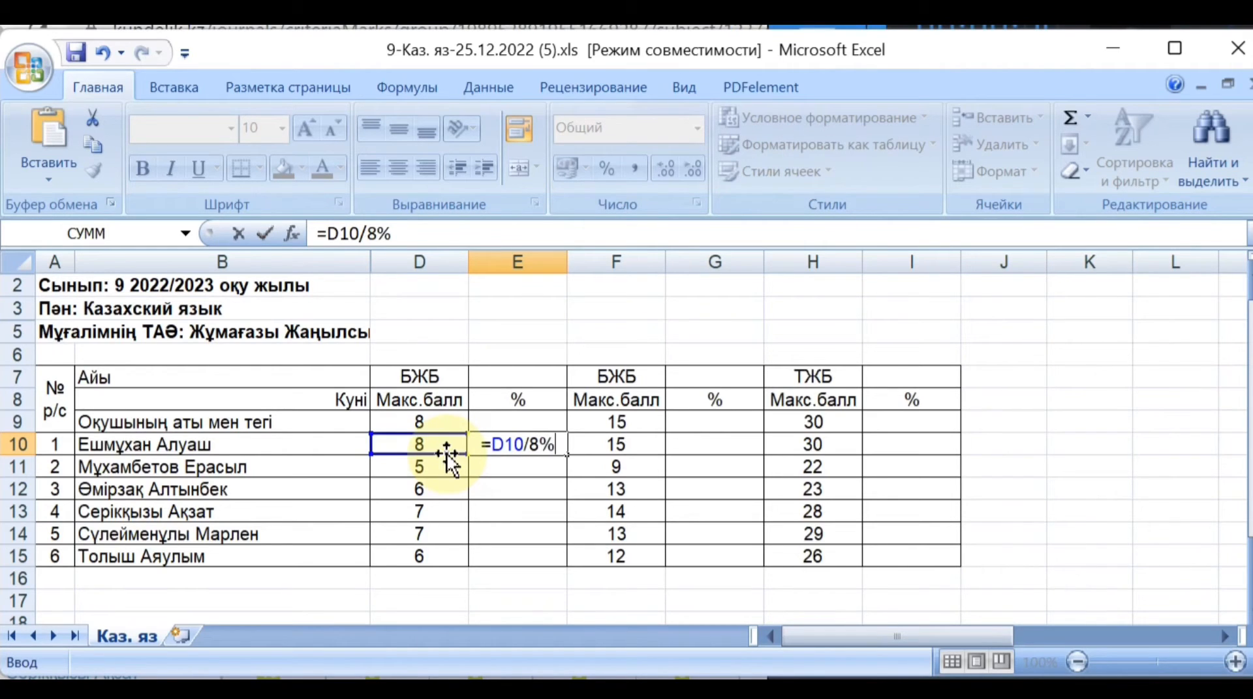
pyautogui.press('Return')
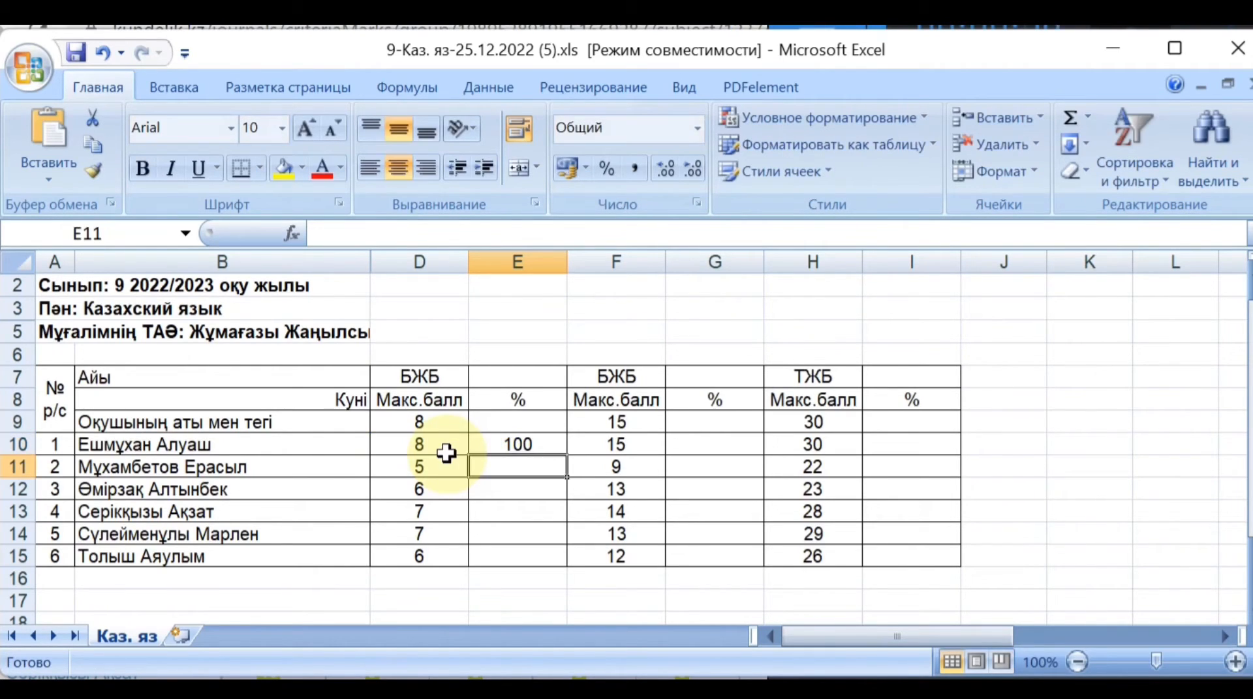
pyautogui.click(534, 447)
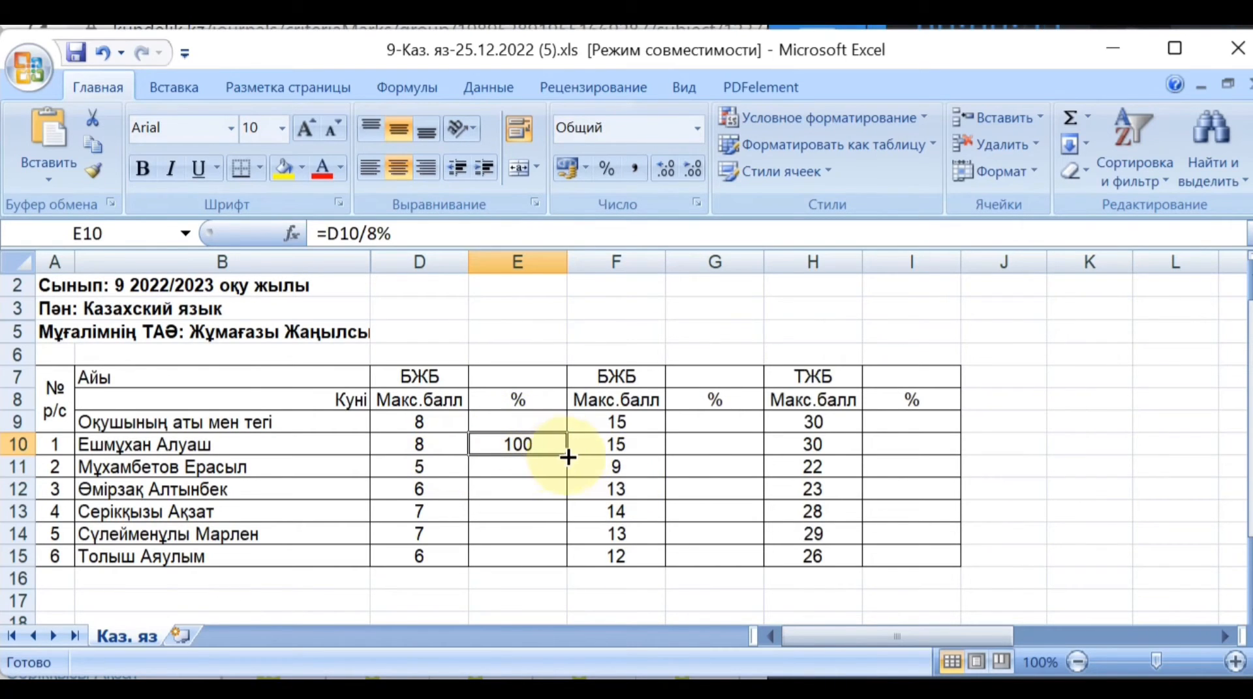
pyautogui.moveTo(565, 453); pyautogui.dragTo(568, 561)
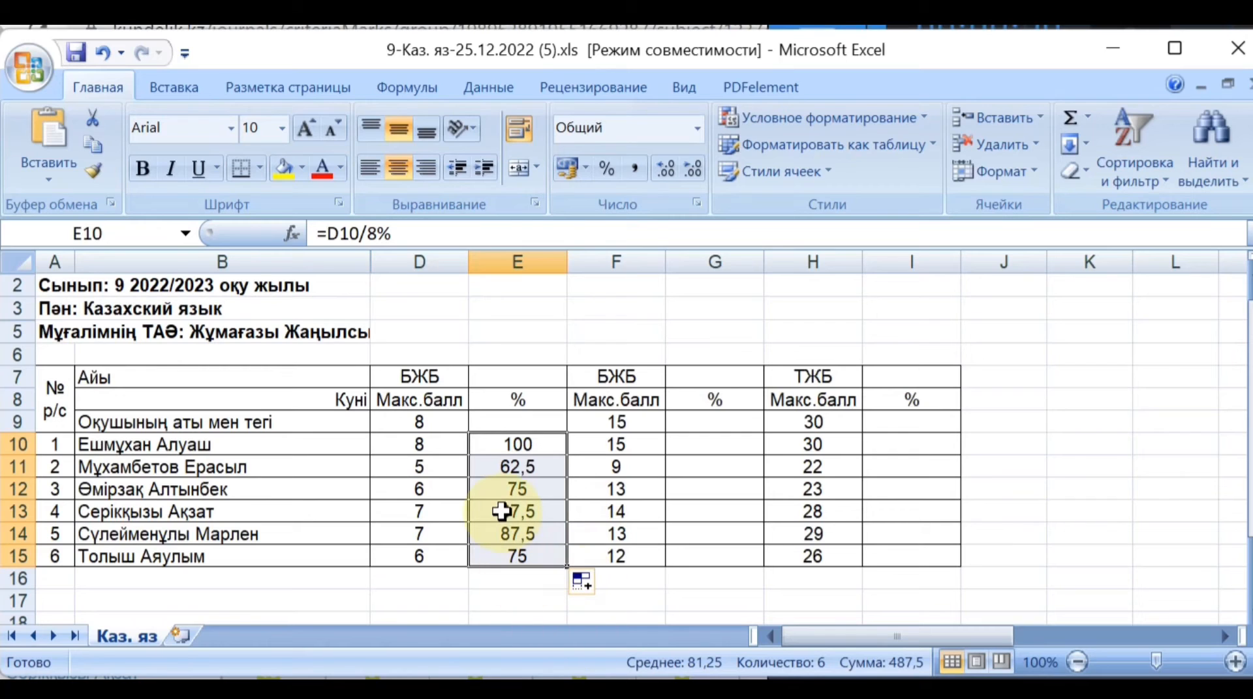
# - Format the percentage in E11 as Числовой with no decimal places
pyautogui.click(546, 473)
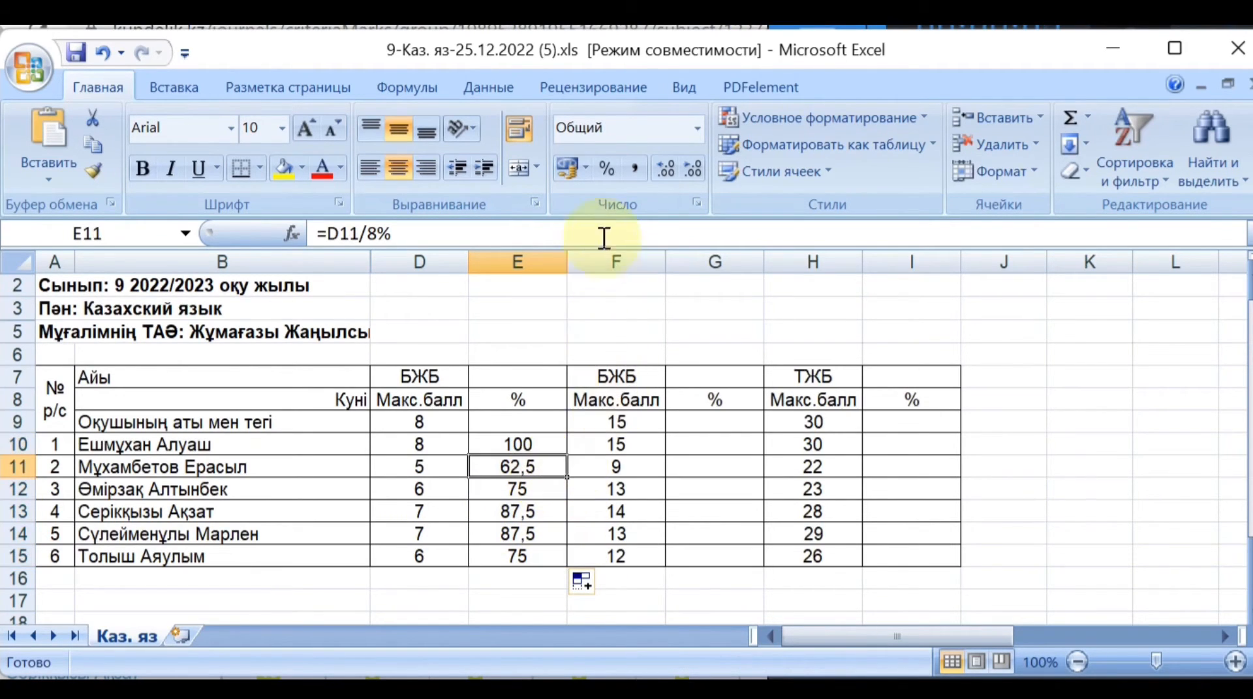
pyautogui.click(699, 131)
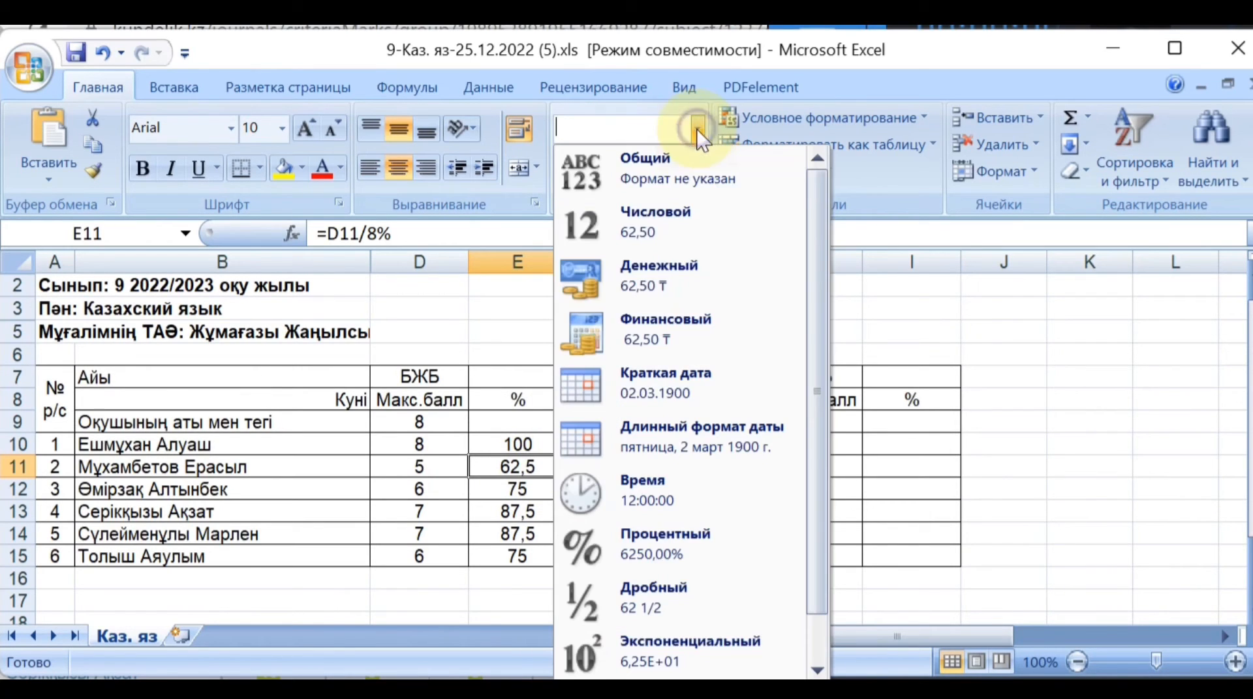
pyautogui.click(688, 232)
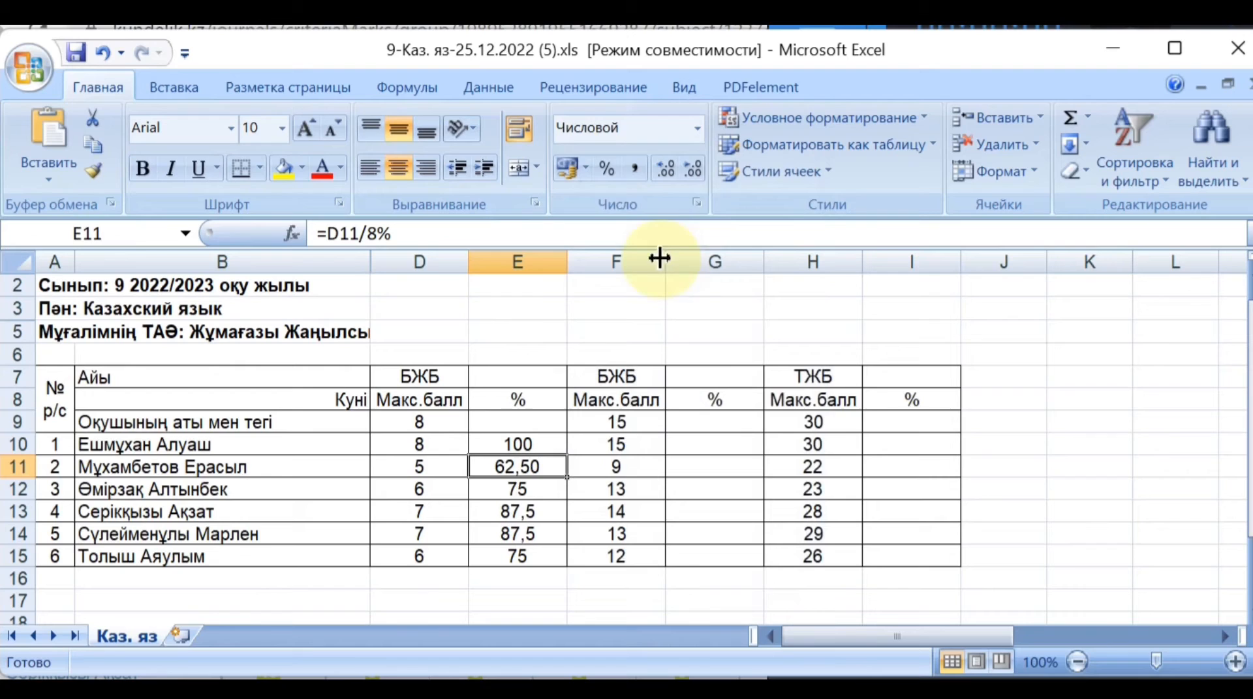
pyautogui.click(693, 169)
pyautogui.click(692, 168)
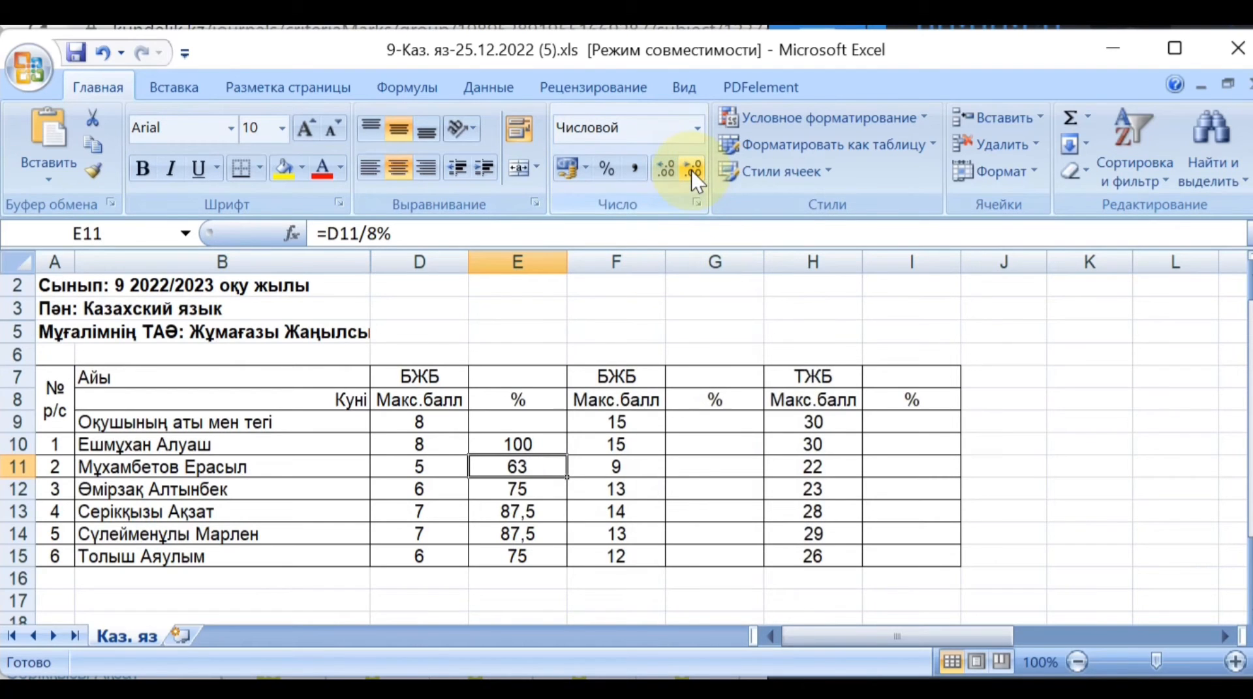
# - Remove the decimal place from the percentages in E13 and E14 so they show whole numbers
pyautogui.moveTo(540, 494); pyautogui.dragTo(548, 519)
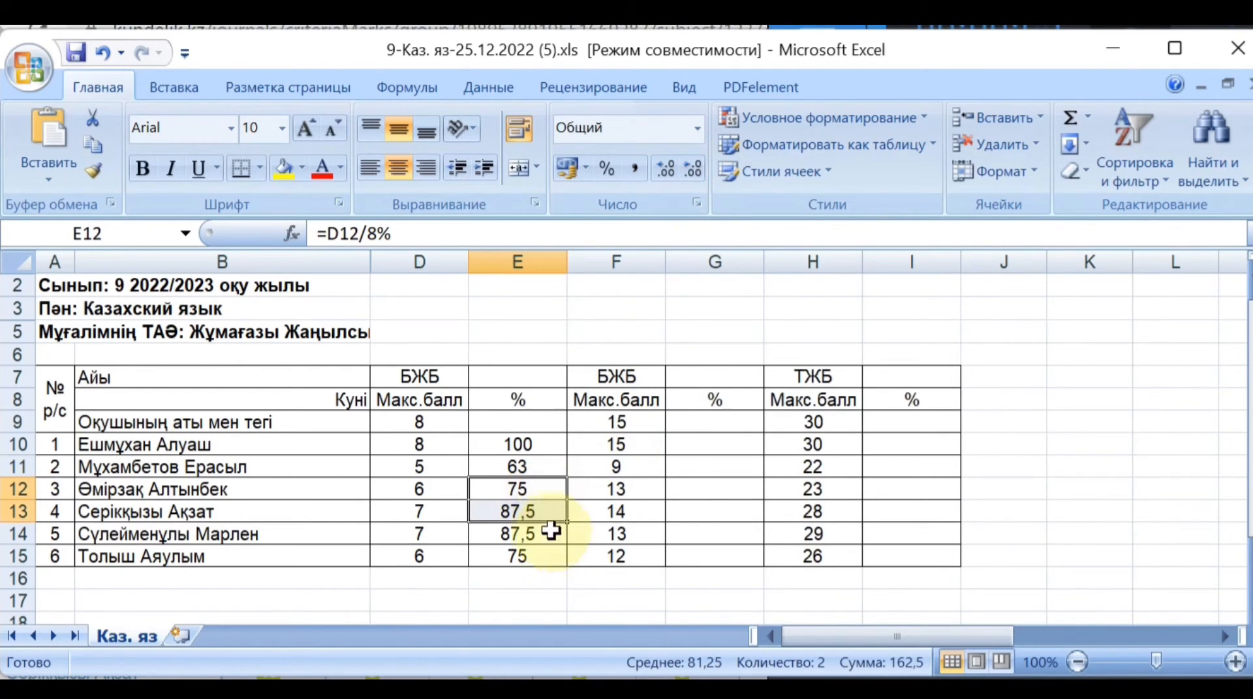
pyautogui.click(545, 512)
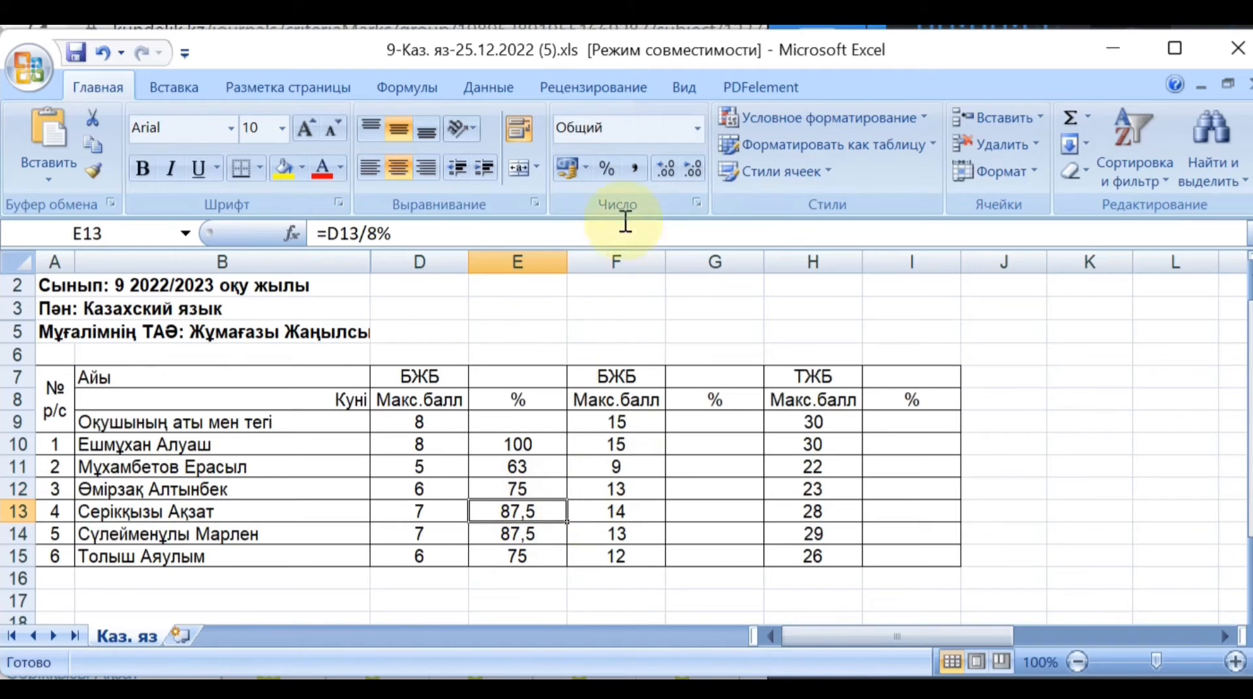
pyautogui.click(693, 168)
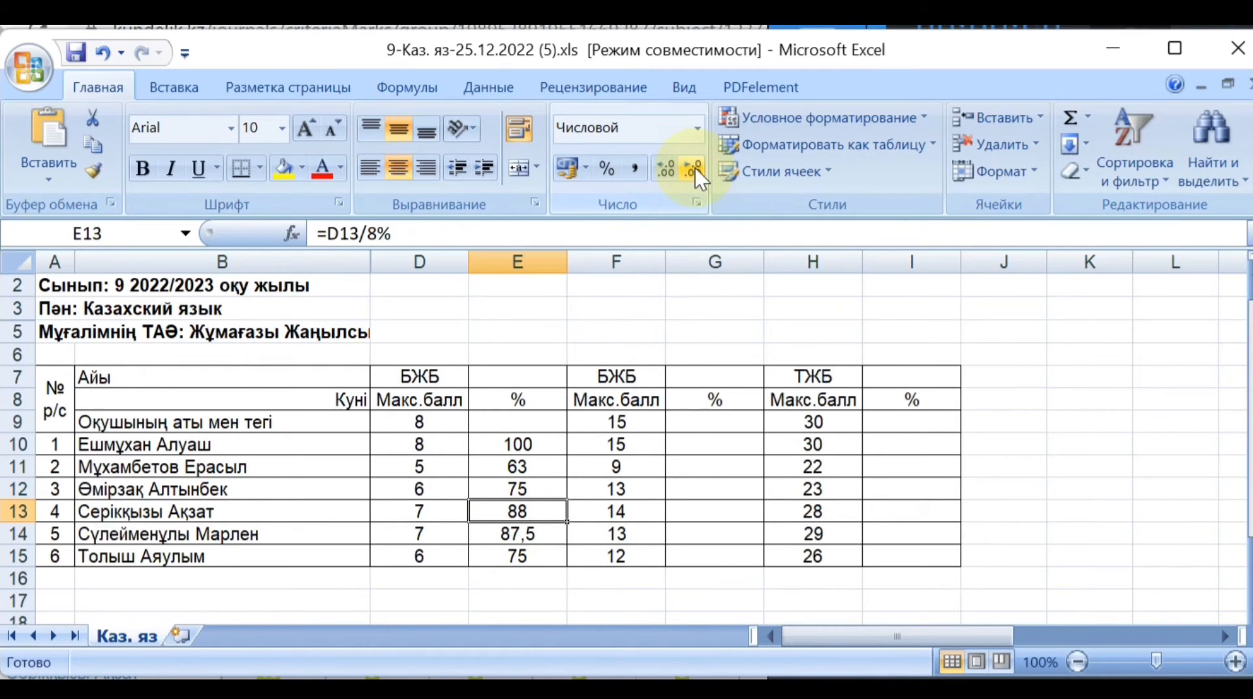
pyautogui.click(525, 535)
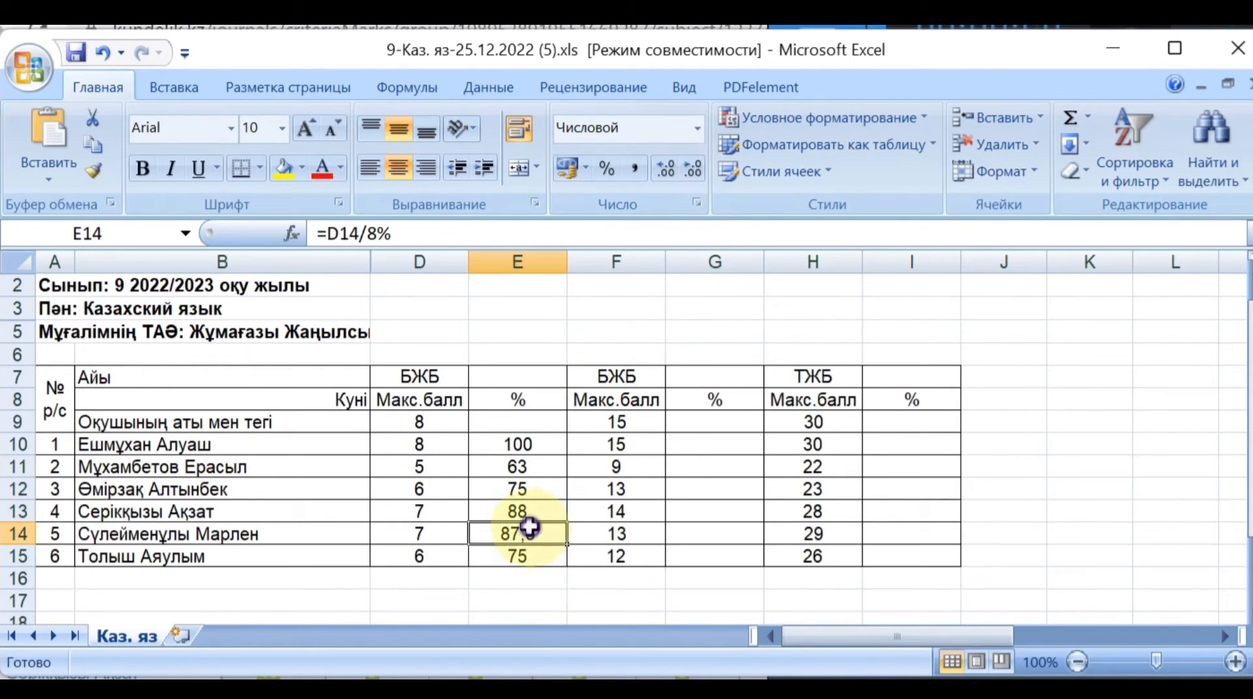
pyautogui.click(693, 169)
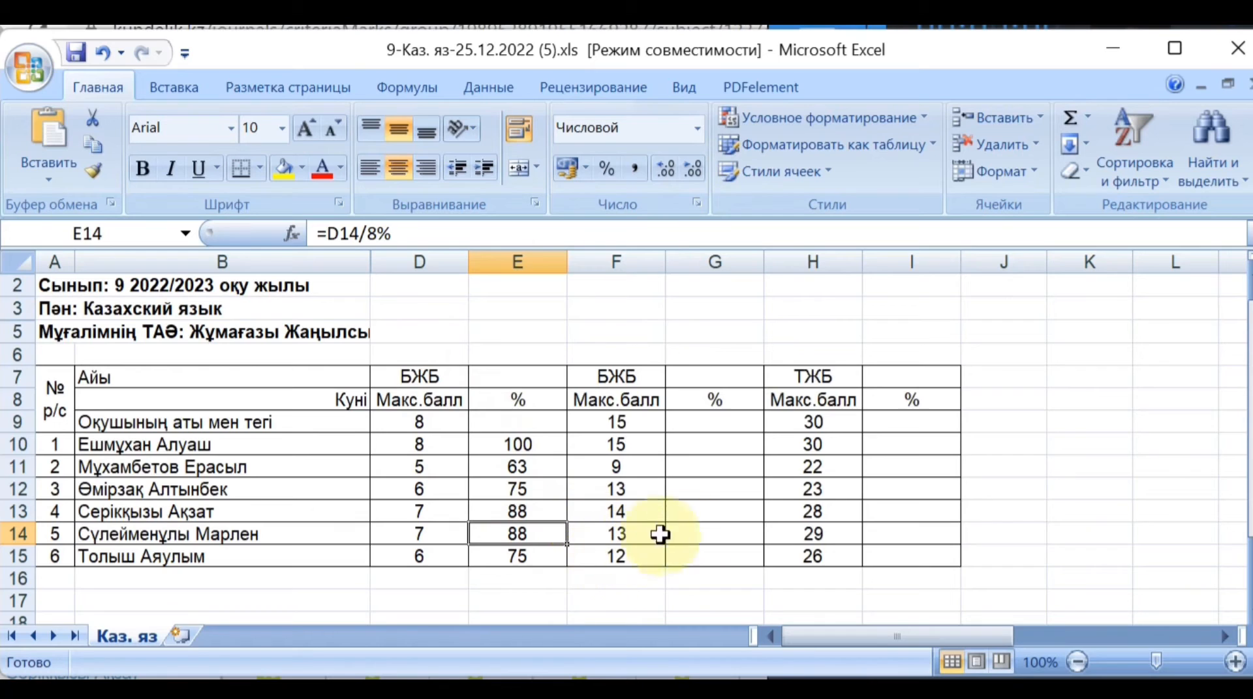
# - Enter the formula =F10/15% in G10 and fill it down to G14 for the second БЖБ
pyautogui.click(707, 448)
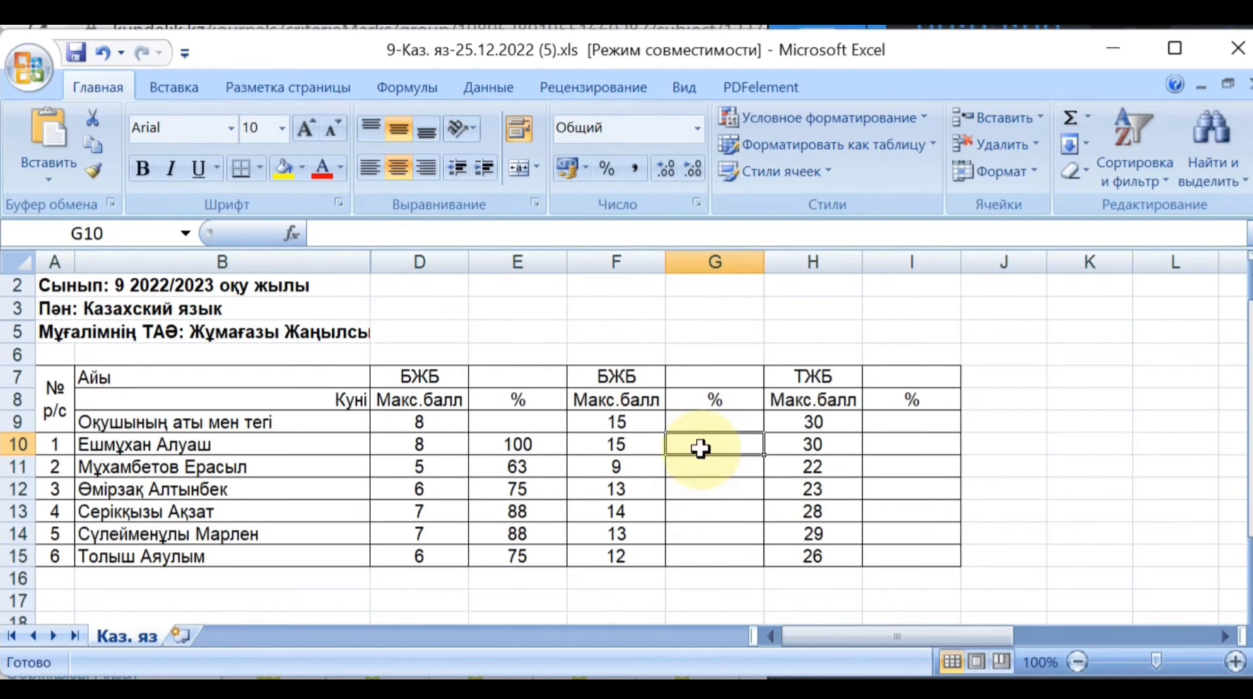
pyautogui.write('=')
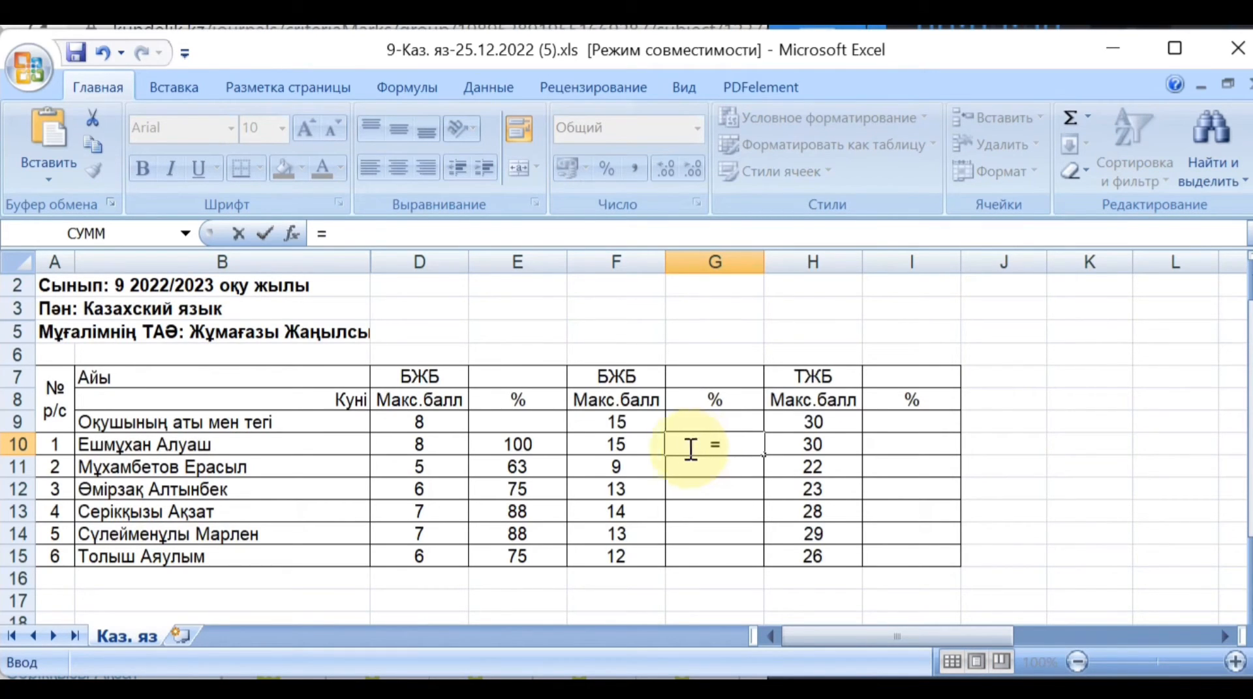
pyautogui.click(643, 448)
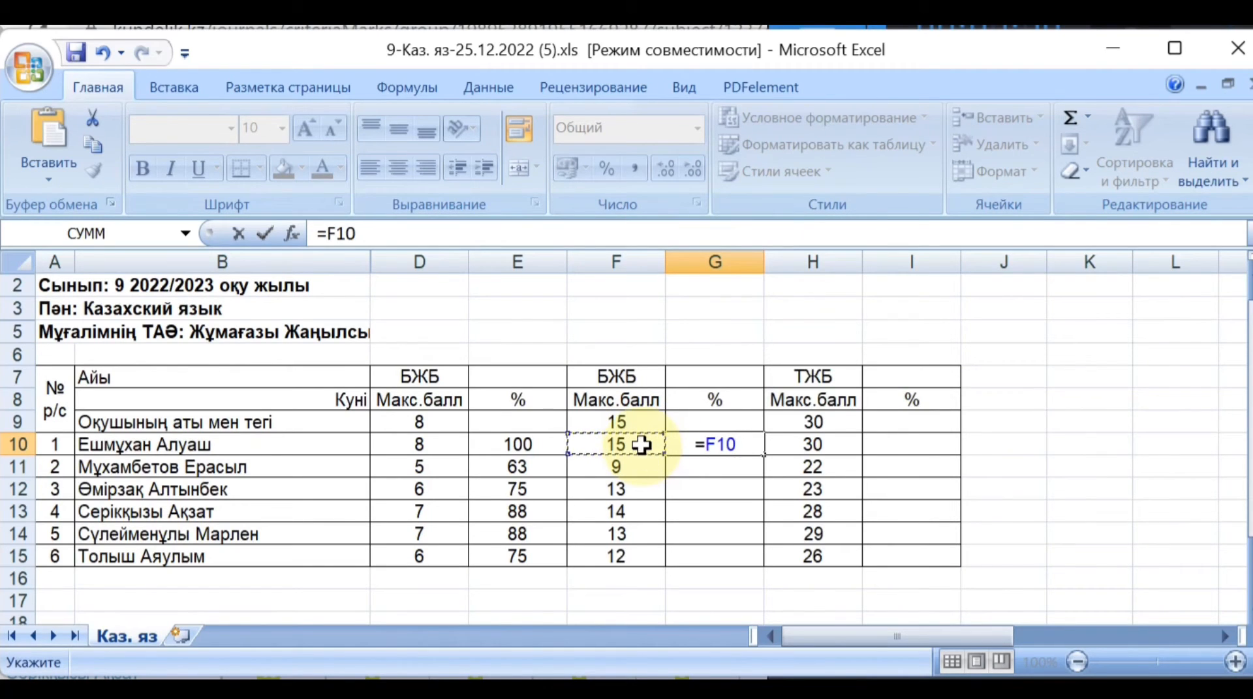
pyautogui.write('?')
pyautogui.press('BackSpace')
pyautogui.write('/')
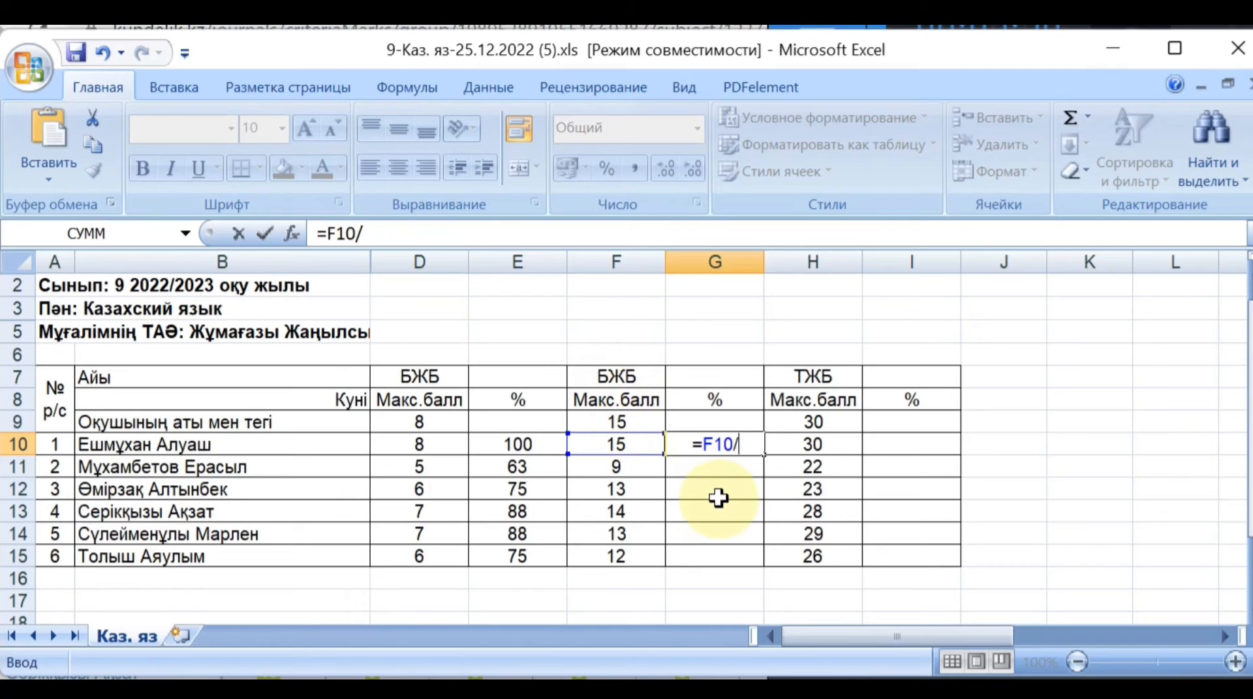
pyautogui.write('15')
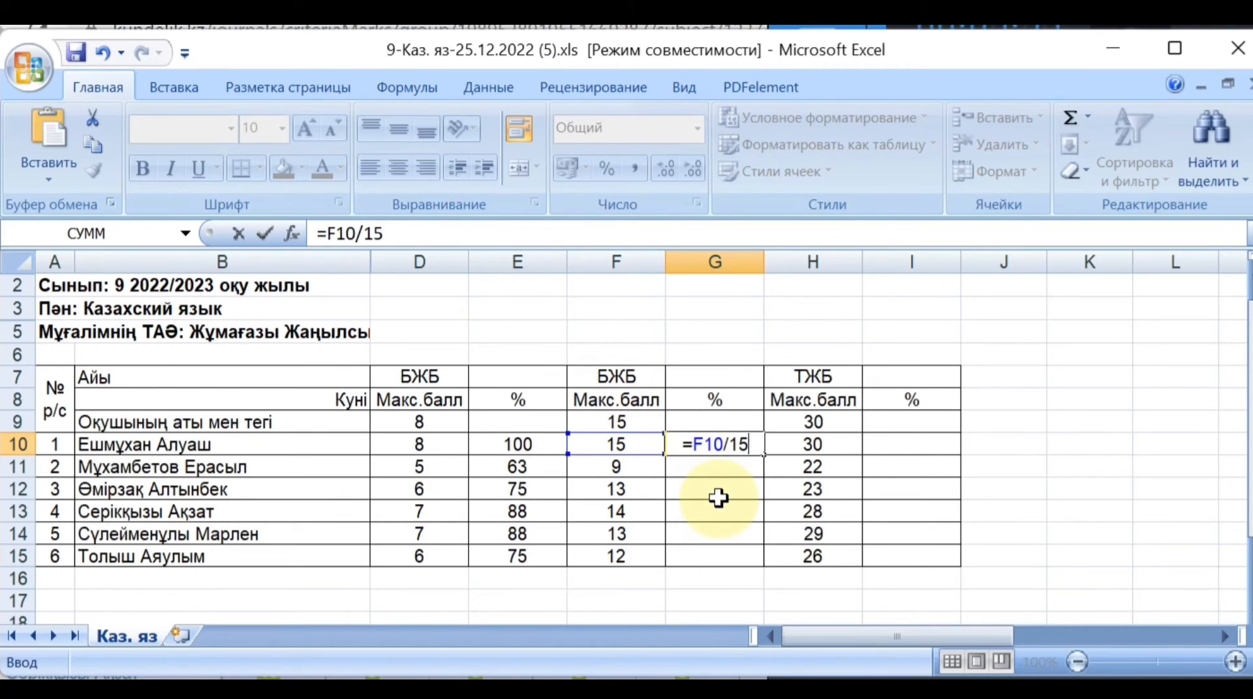
pyautogui.write('%')
pyautogui.press('Return')
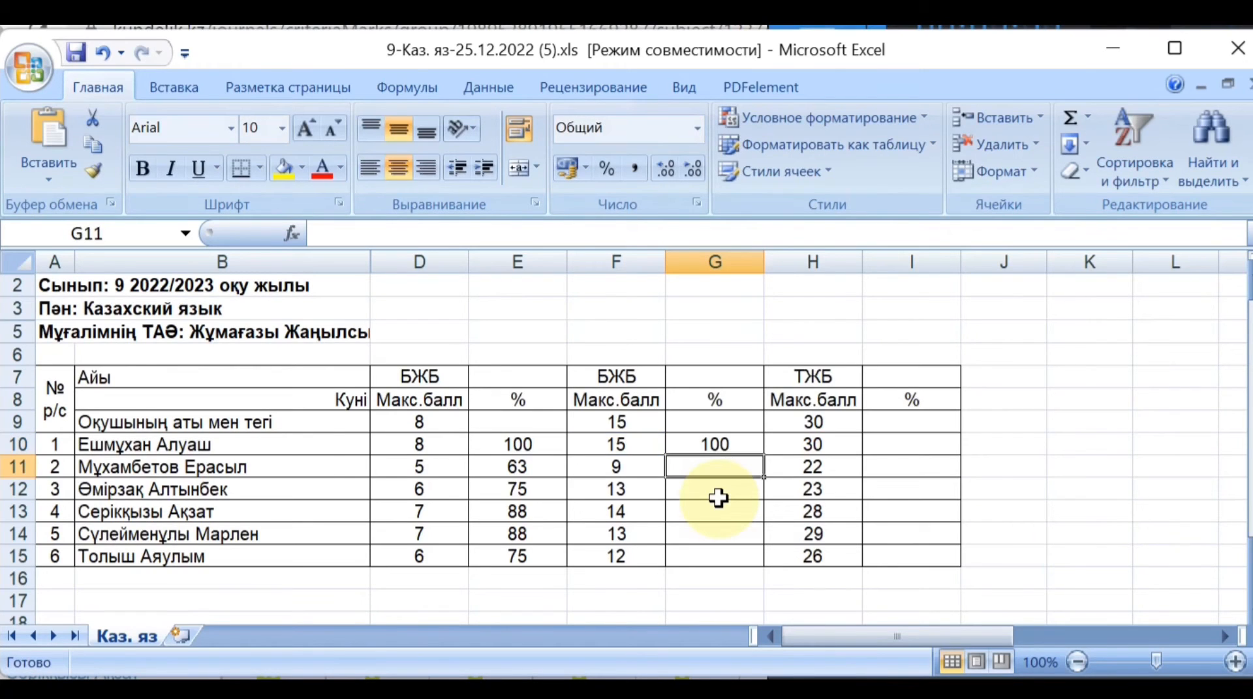
pyautogui.click(751, 443)
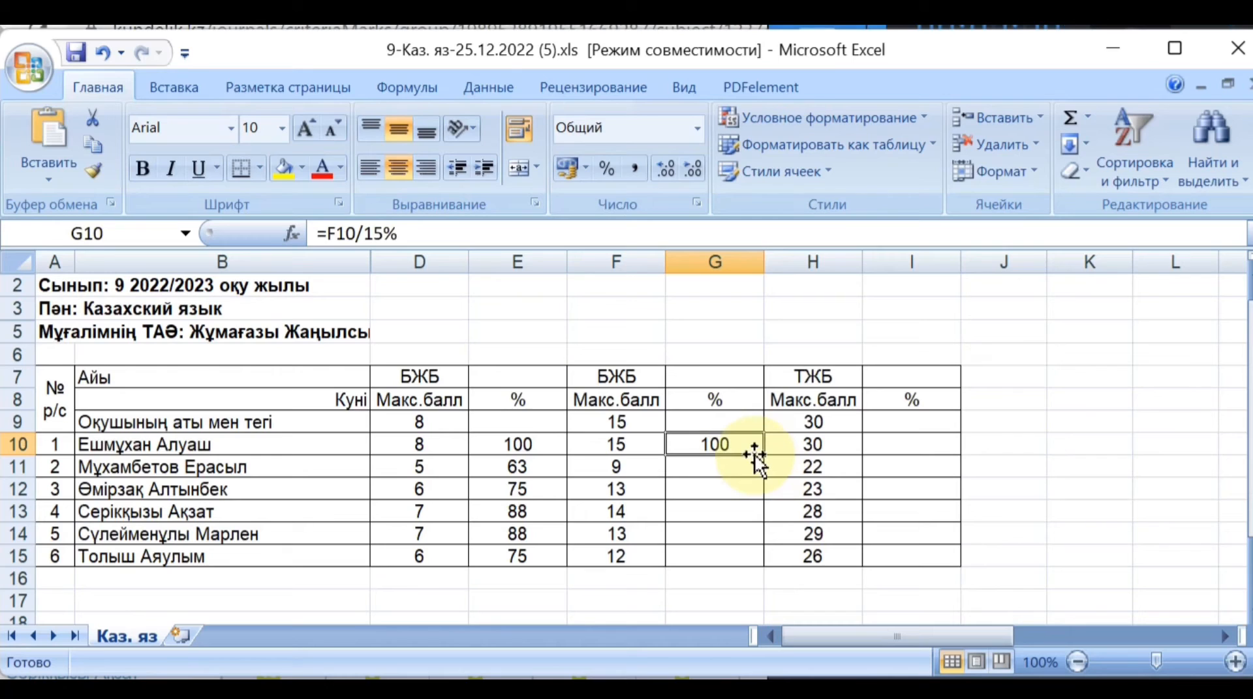
pyautogui.moveTo(762, 457); pyautogui.dragTo(767, 539)
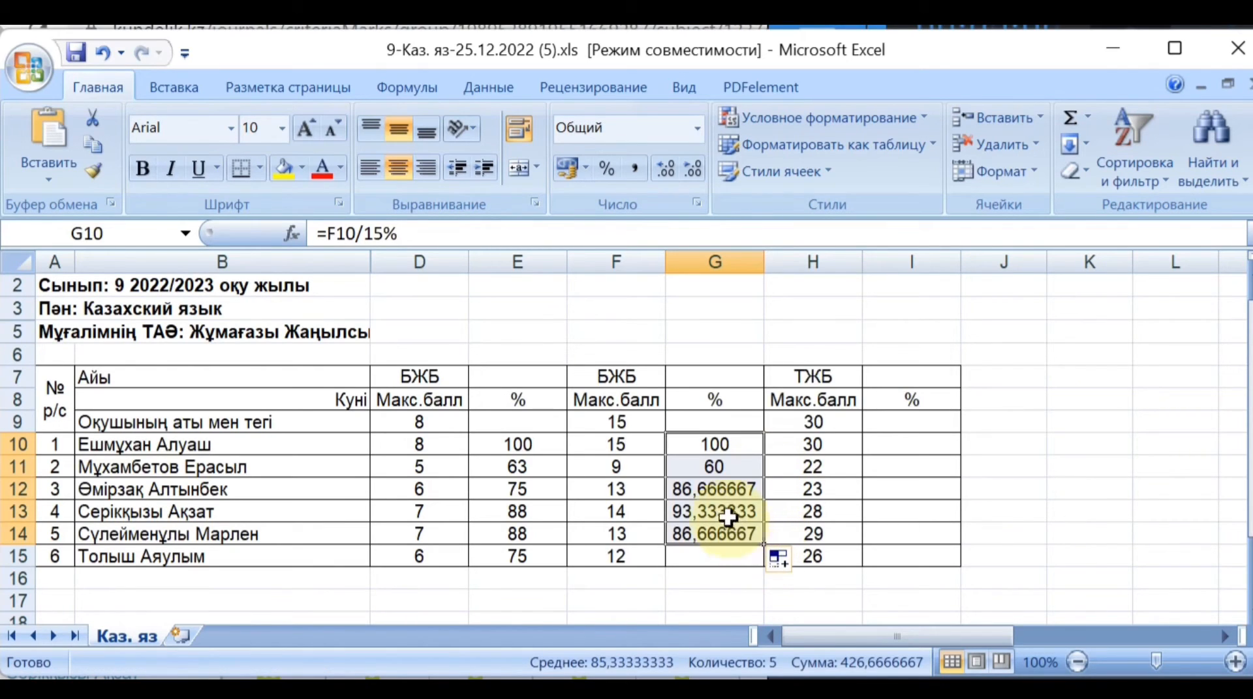
# - Format the percentage in G12 as Числовой with no decimal places
pyautogui.click(726, 494)
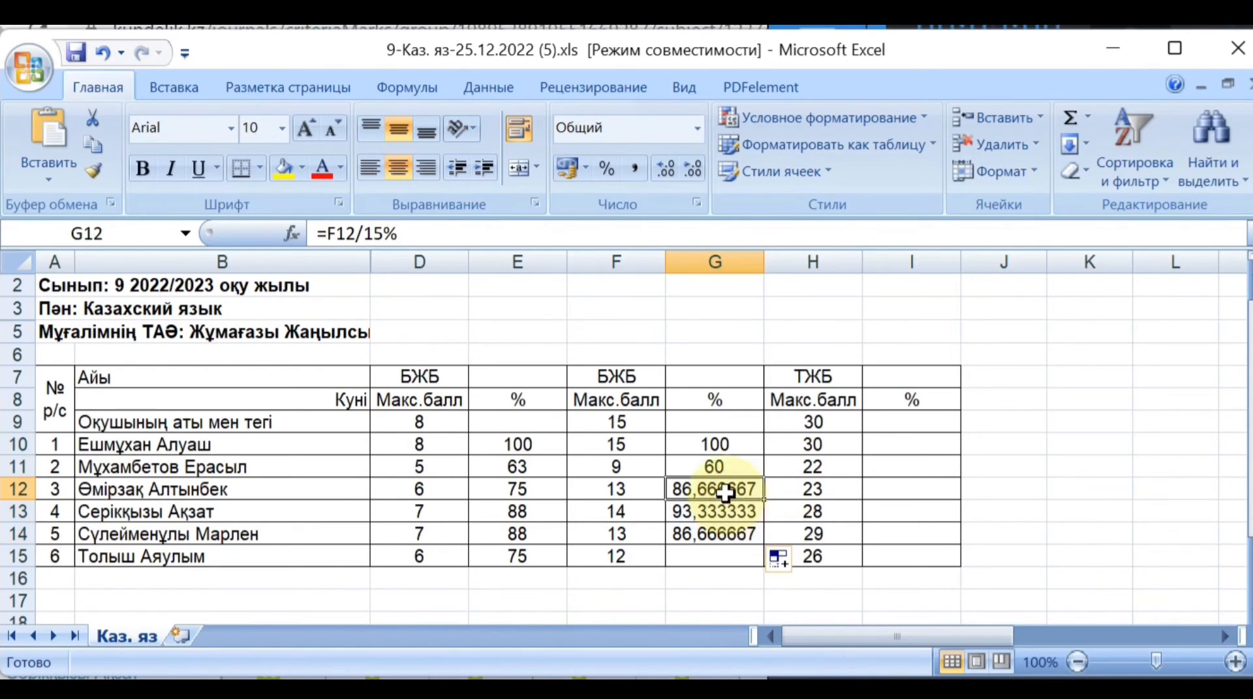
pyautogui.click(696, 127)
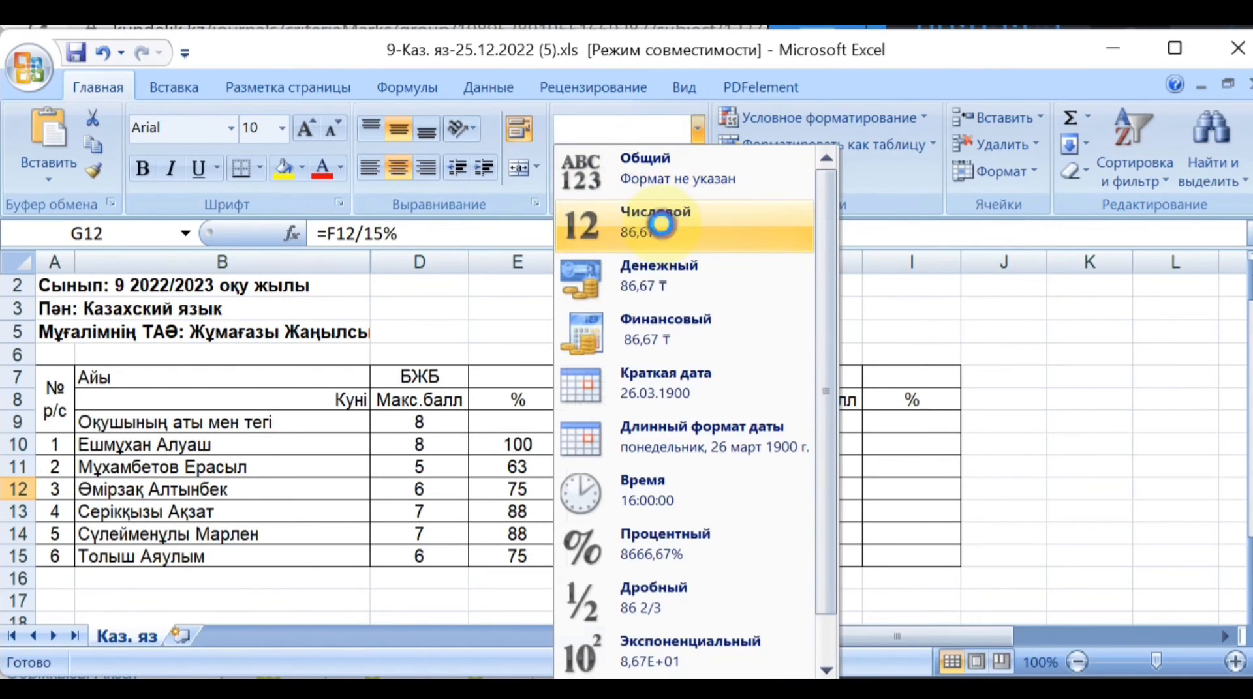
pyautogui.click(662, 143)
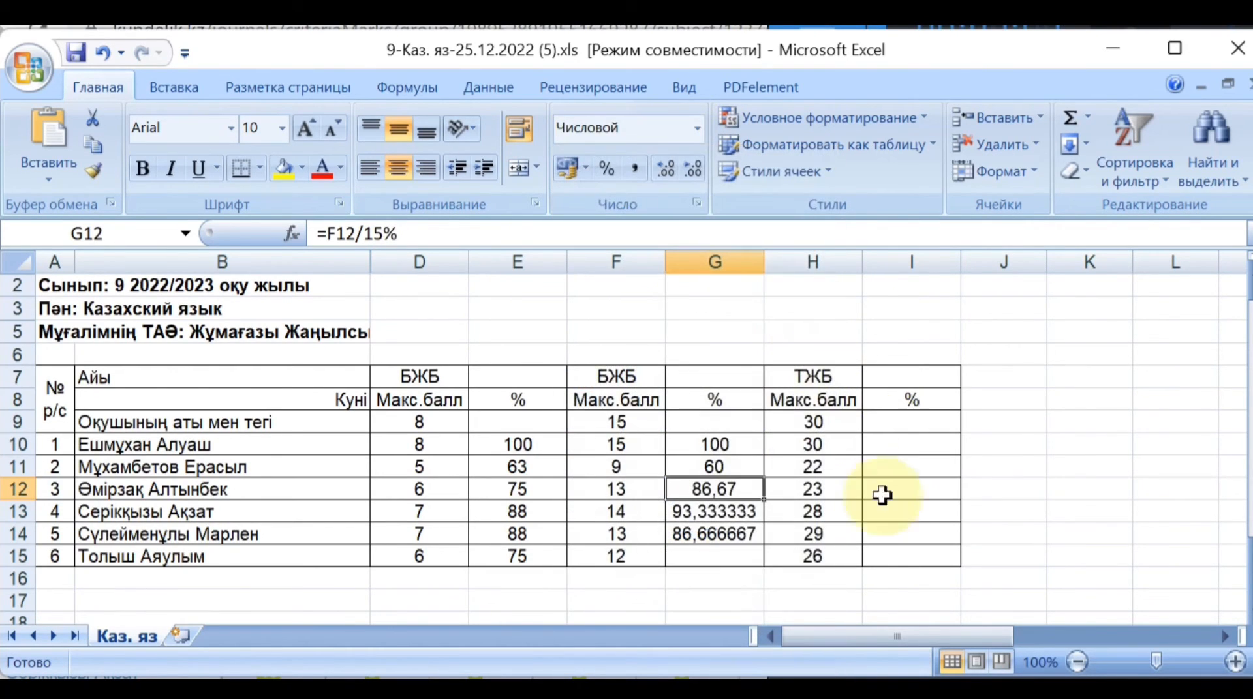
pyautogui.click(695, 171)
pyautogui.click(694, 171)
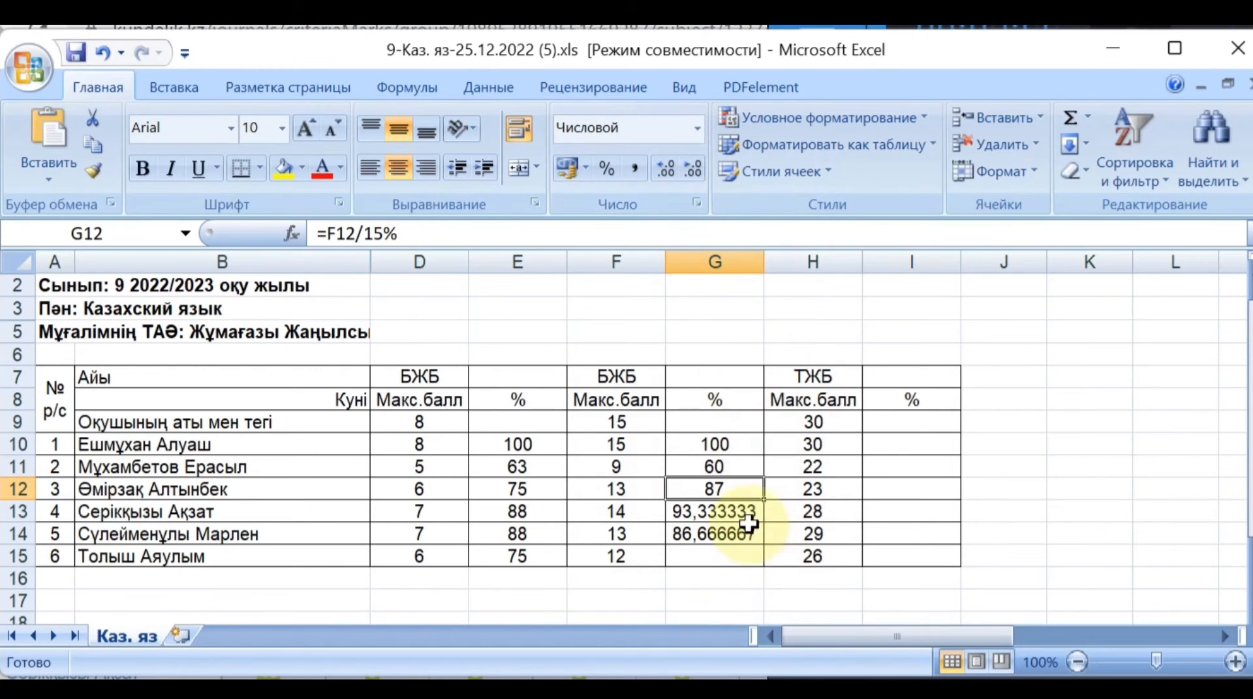
# - Remove all decimal places from the percentage in G13
pyautogui.click(739, 516)
pyautogui.click(694, 171)
pyautogui.click(694, 171)
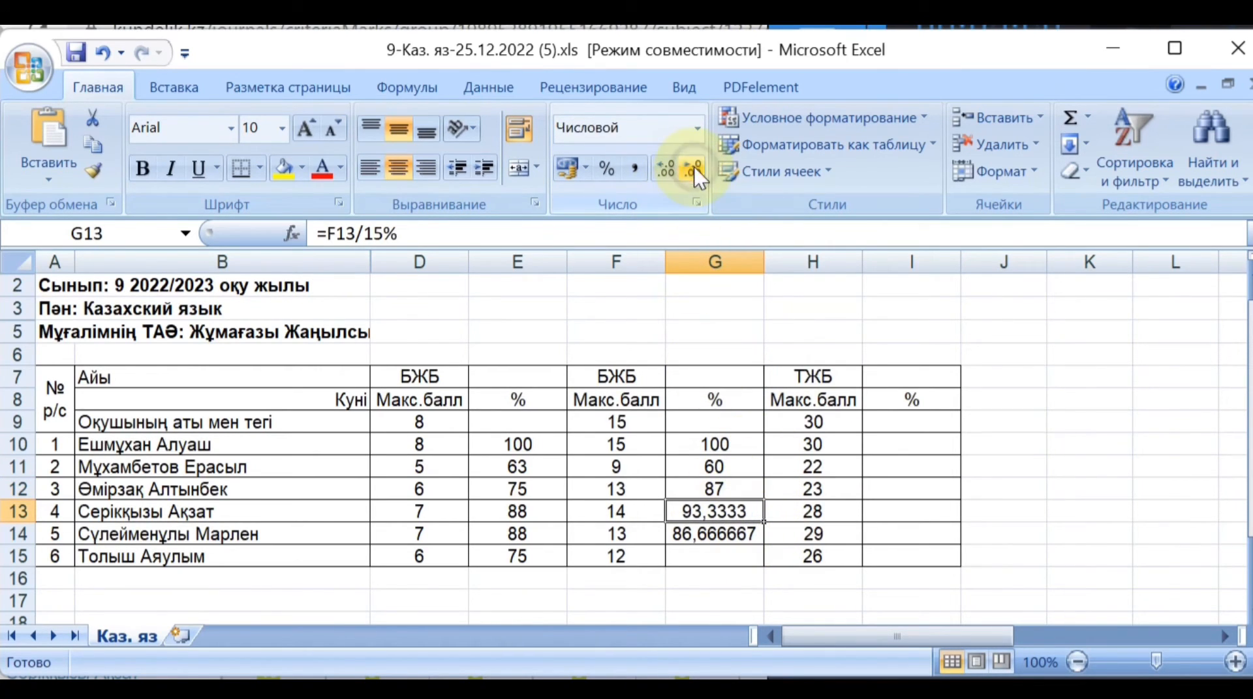
pyautogui.click(694, 171)
pyautogui.click(695, 171)
pyautogui.click(694, 171)
pyautogui.click(694, 171)
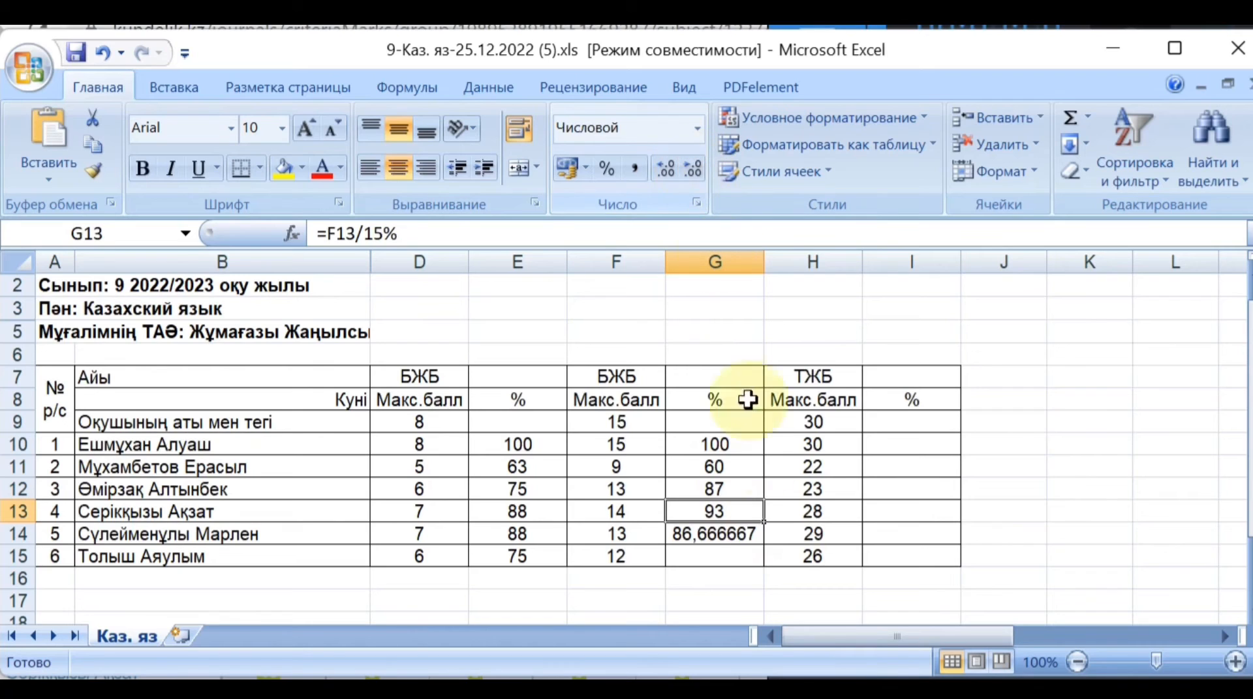
# - Reduce the percentage in G14 to a whole number without decimal places
pyautogui.click(751, 534)
pyautogui.click(692, 169)
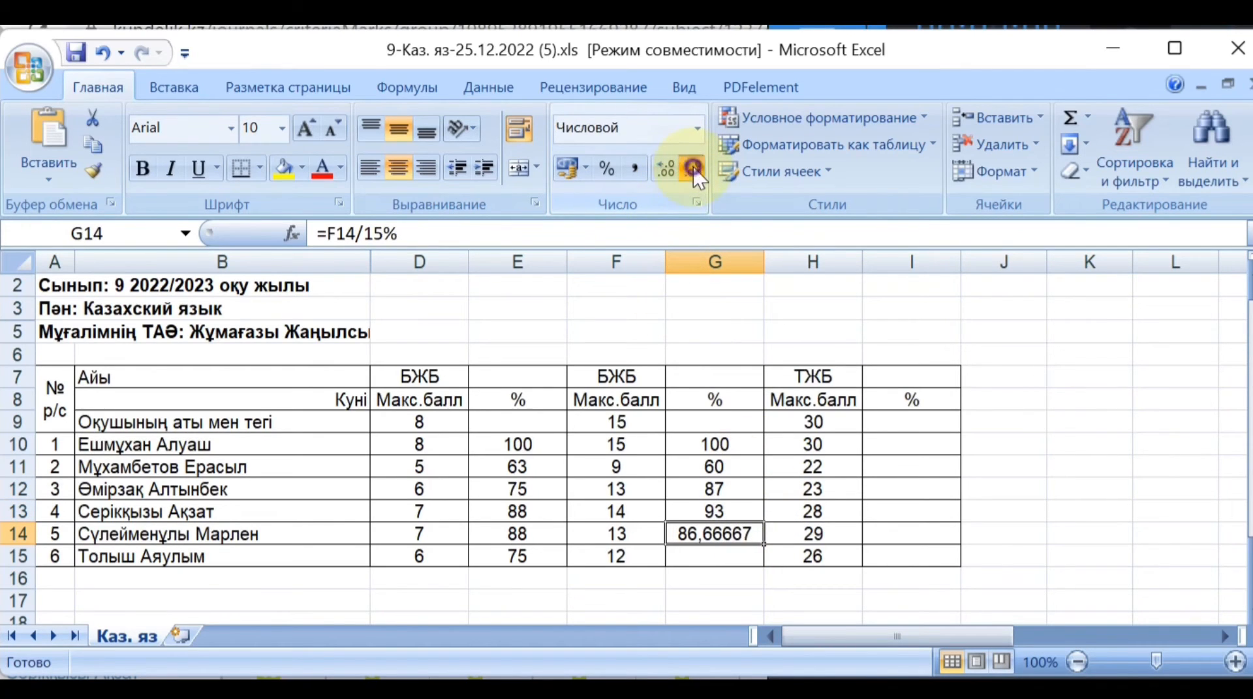
pyautogui.click(692, 170)
pyautogui.click(691, 170)
pyautogui.click(692, 170)
pyautogui.click(692, 170)
pyautogui.click(693, 169)
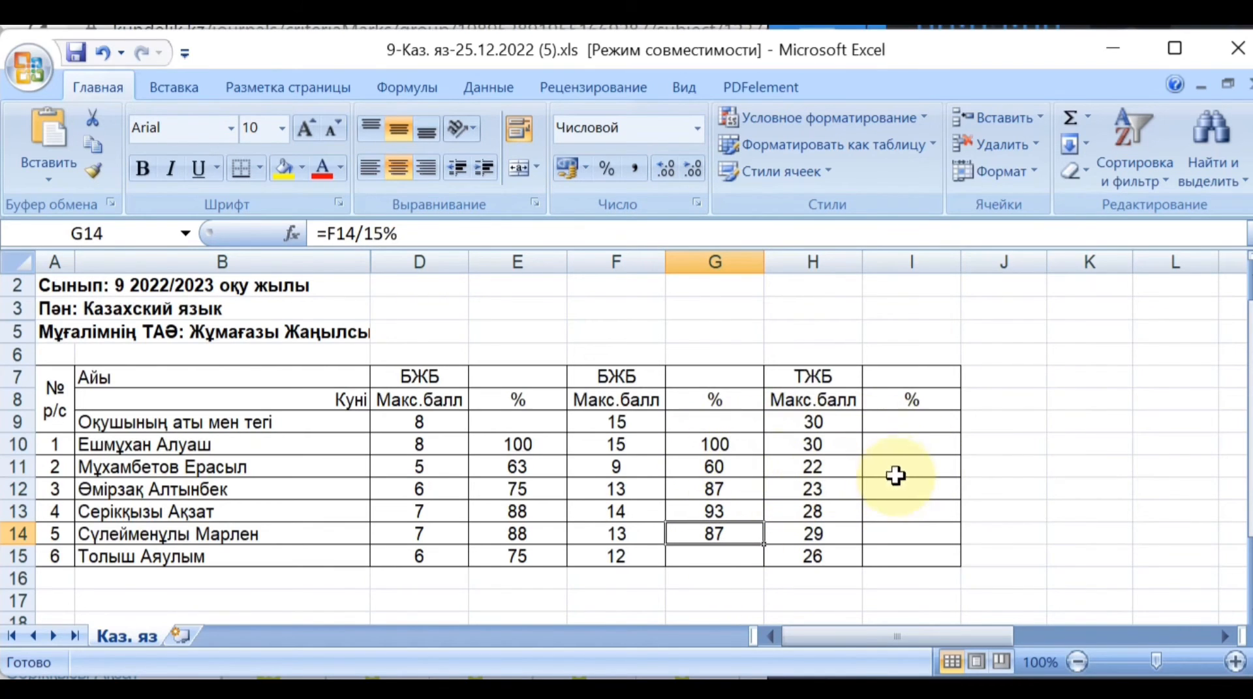
# - Enter the formula =H10/30% in I10 and fill it down to I15 for the ТЖБ scores
pyautogui.click(908, 444)
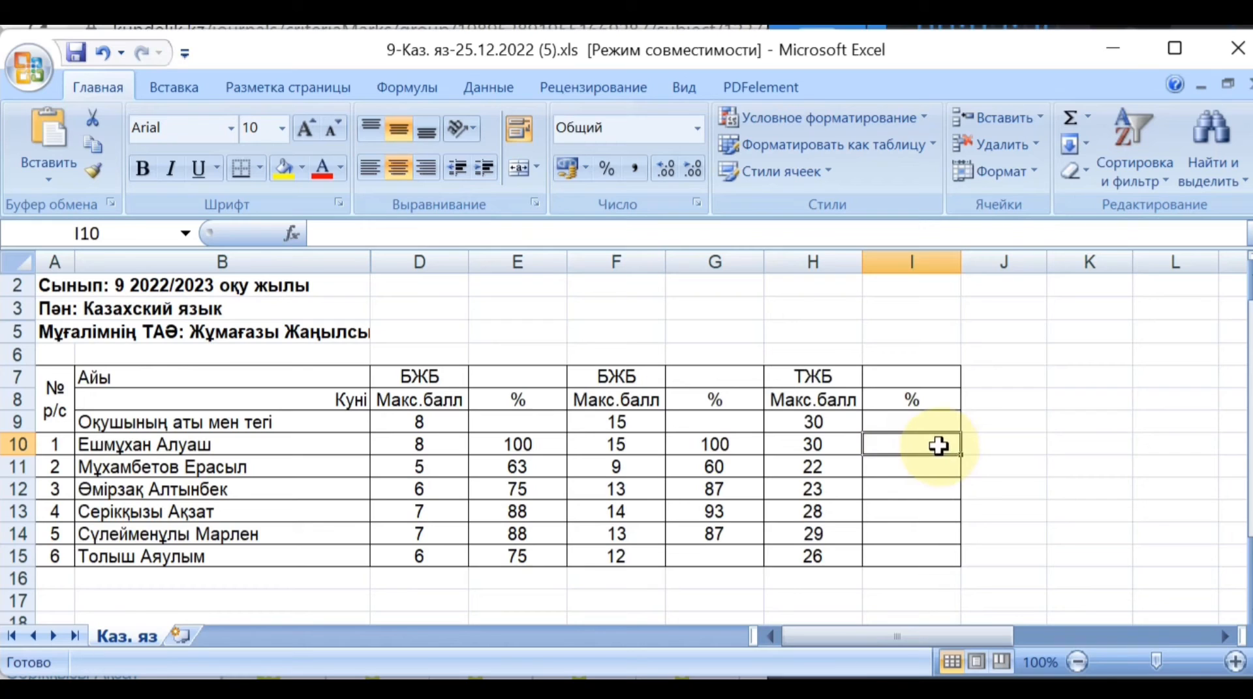
pyautogui.write('=')
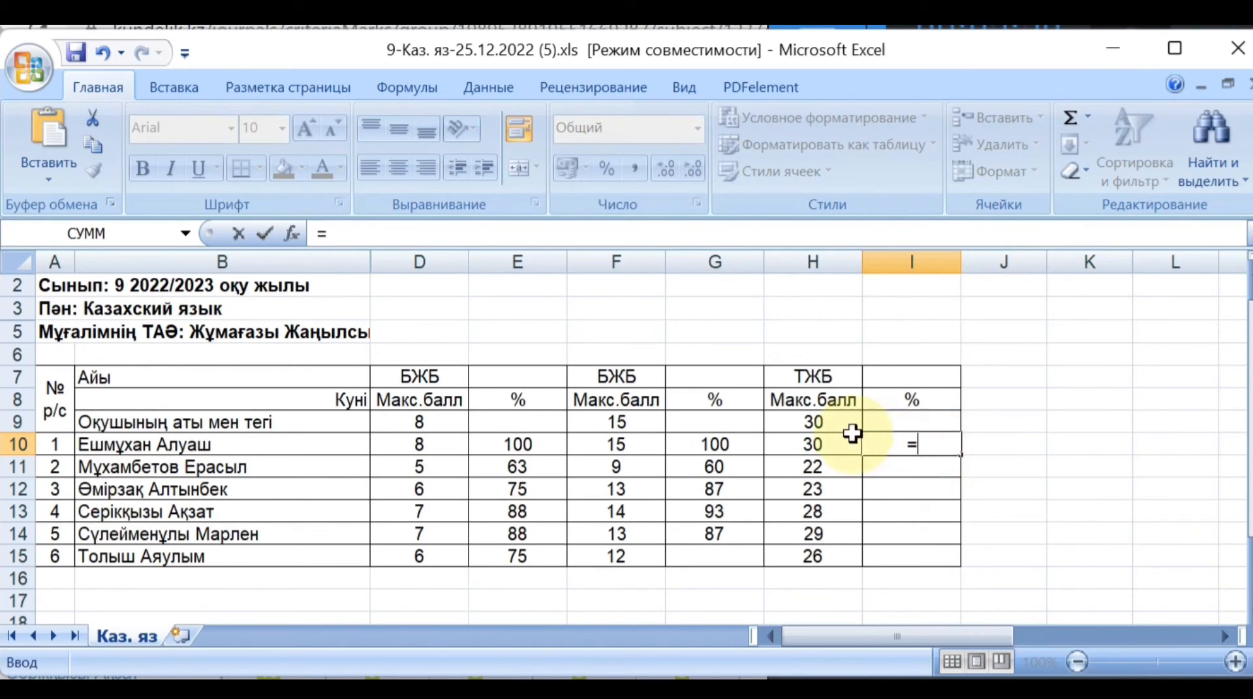
pyautogui.click(831, 444)
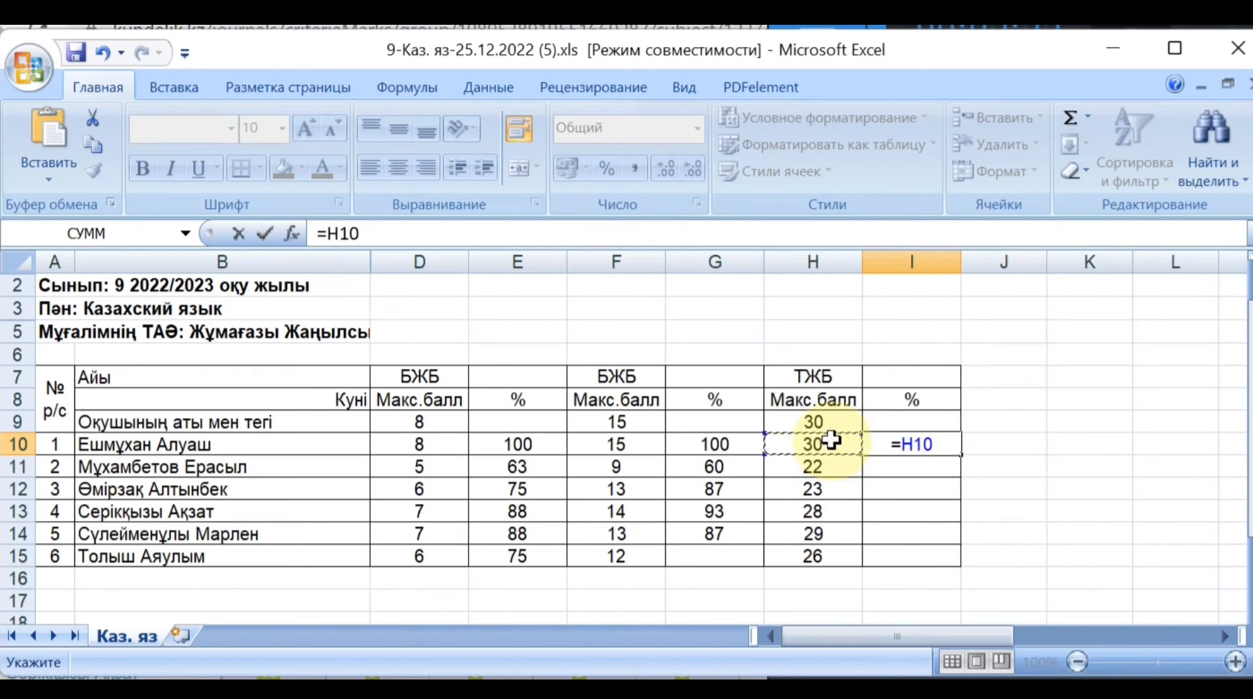
pyautogui.write('?')
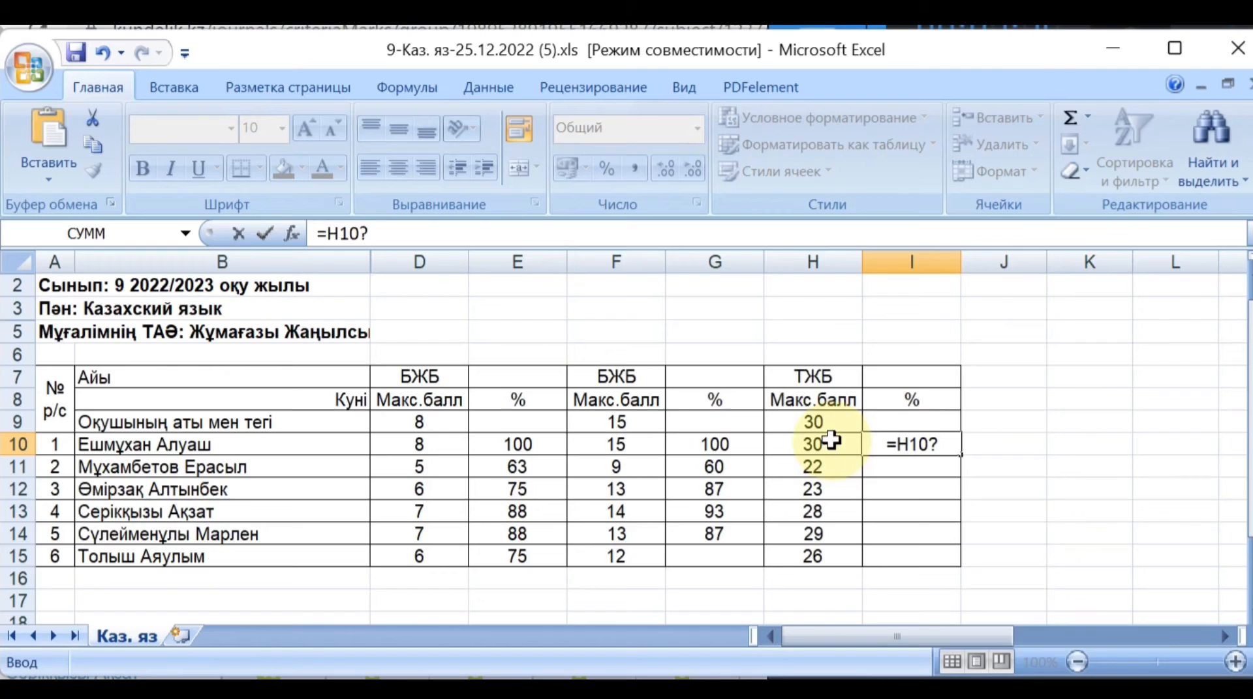
pyautogui.press('BackSpace')
pyautogui.write('/')
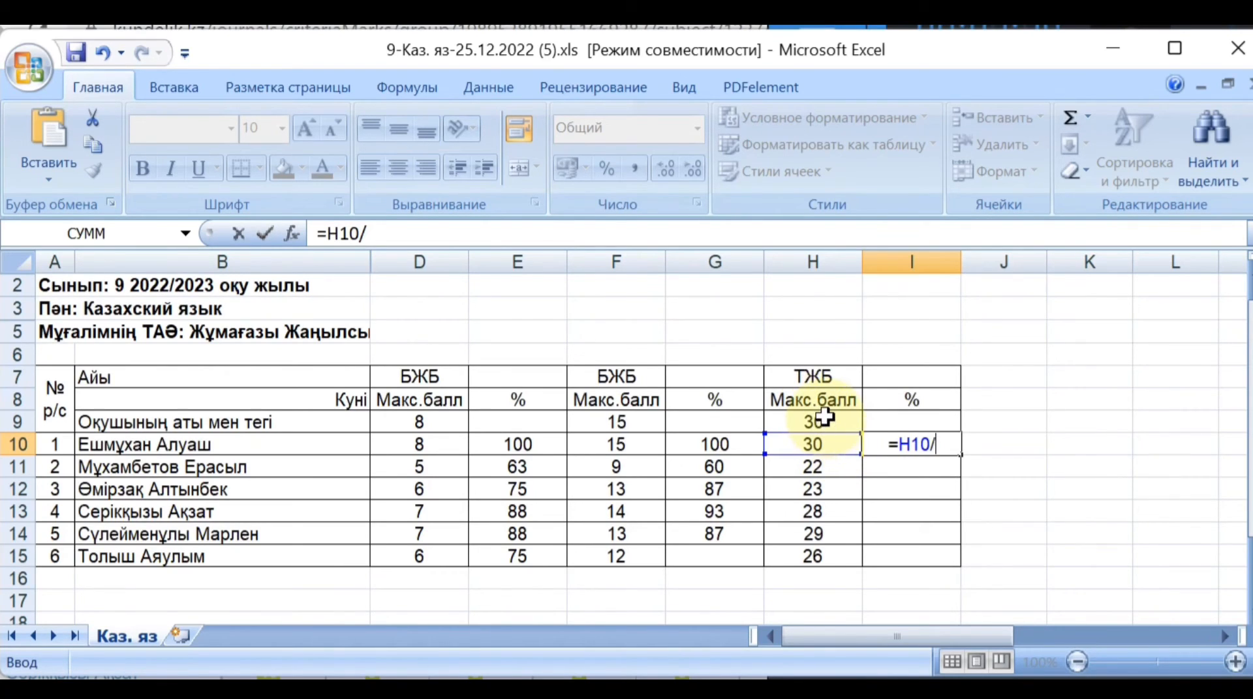
pyautogui.write('30')
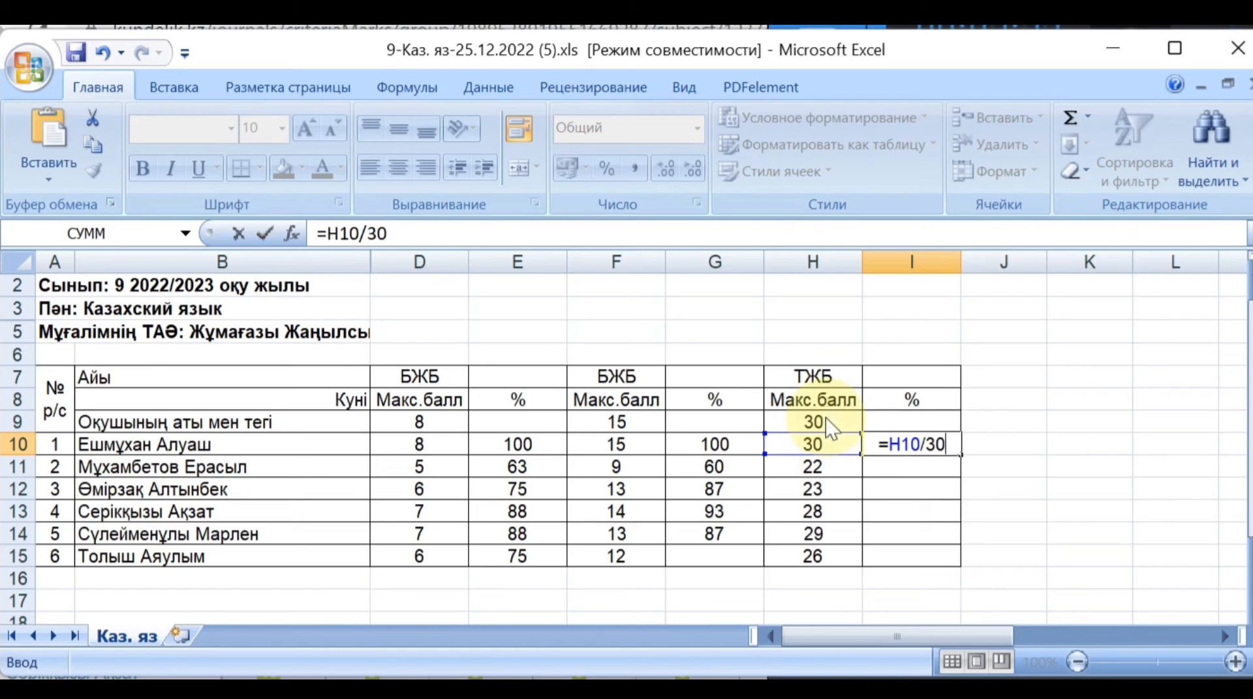
pyautogui.write('%')
pyautogui.press('Return')
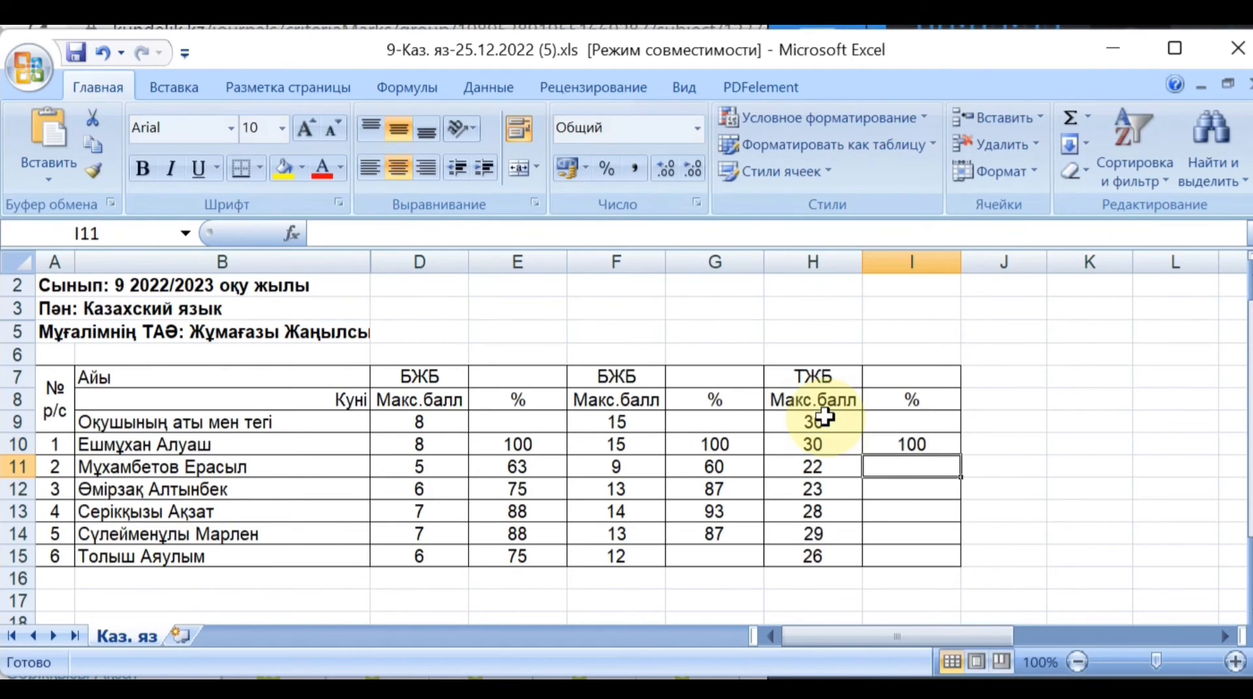
pyautogui.click(912, 446)
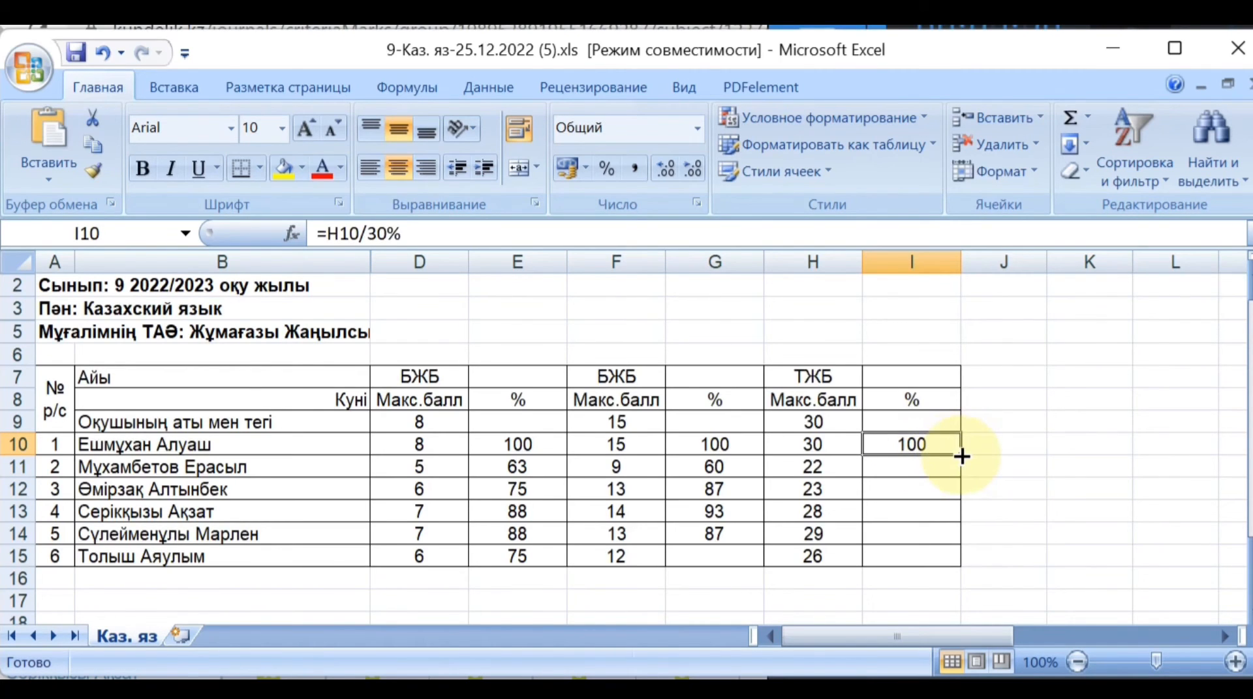
pyautogui.moveTo(961, 455); pyautogui.dragTo(946, 565)
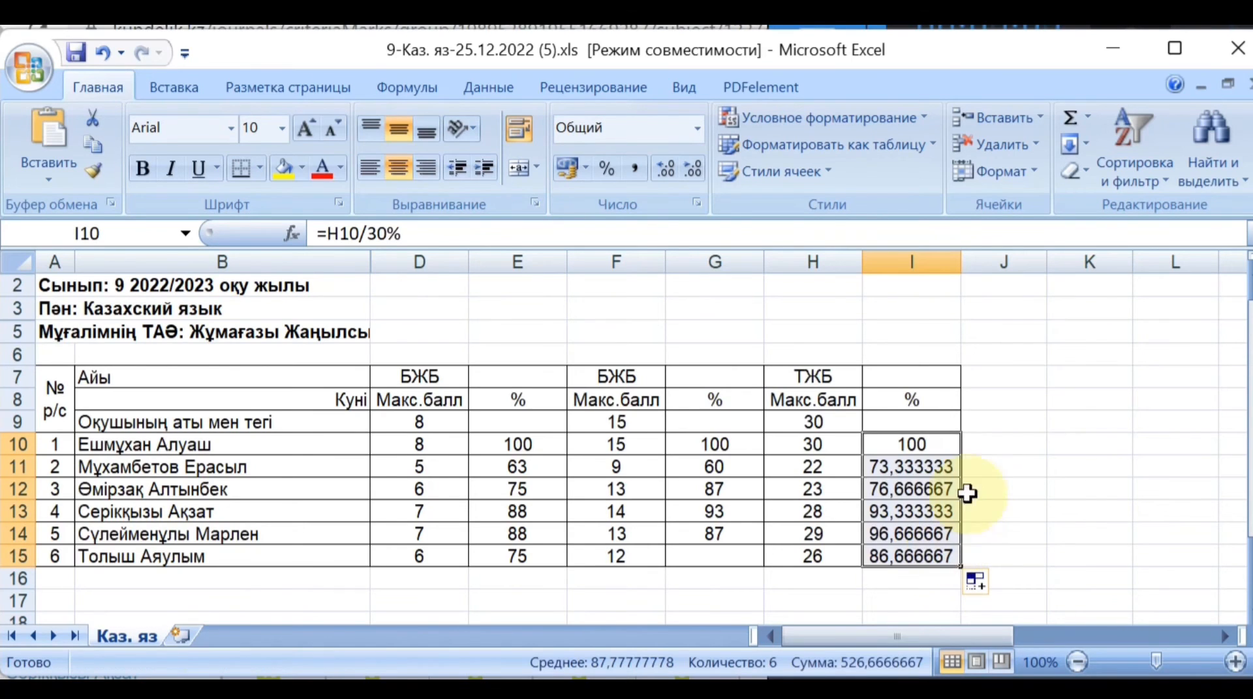
# - Format the ТЖБ percentage in I11 as Числовой with no decimal places
pyautogui.click(926, 475)
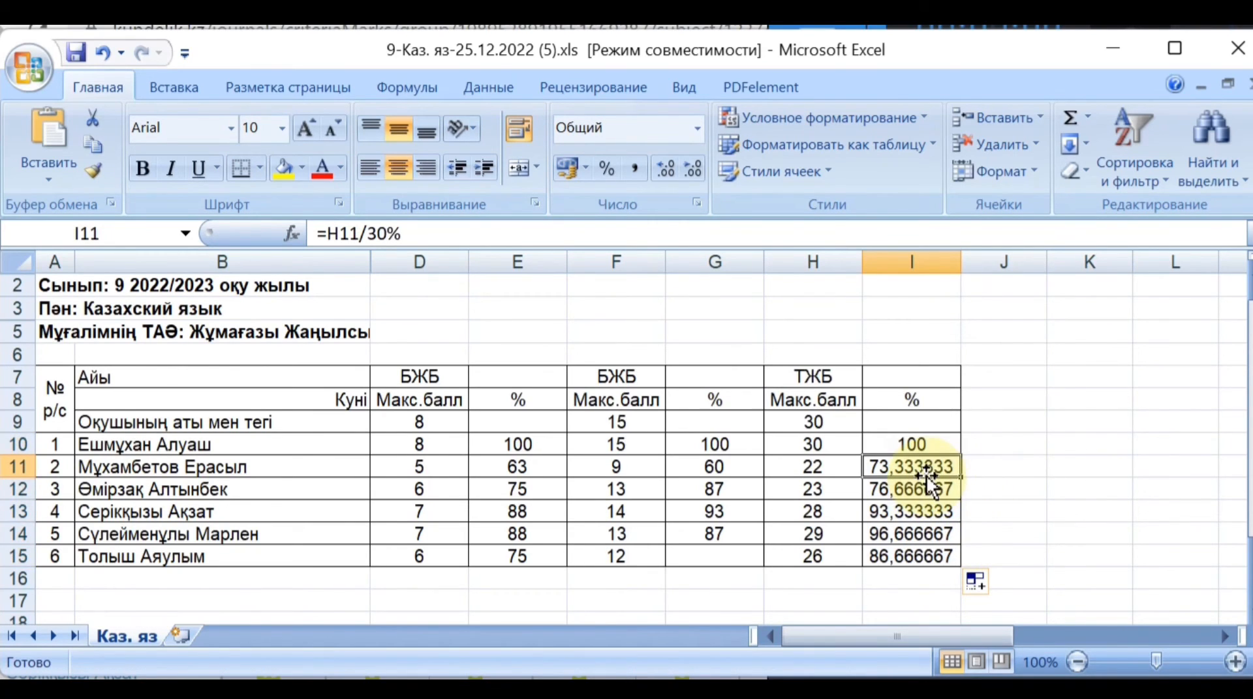
pyautogui.click(697, 128)
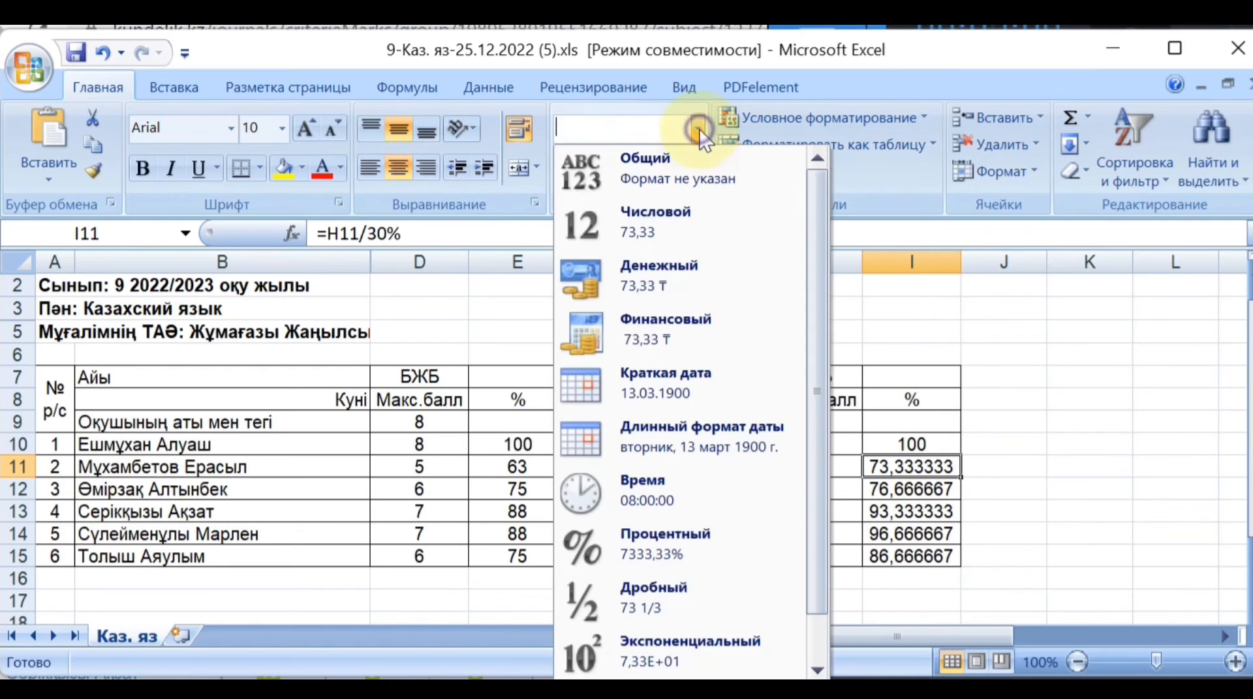
pyautogui.click(674, 222)
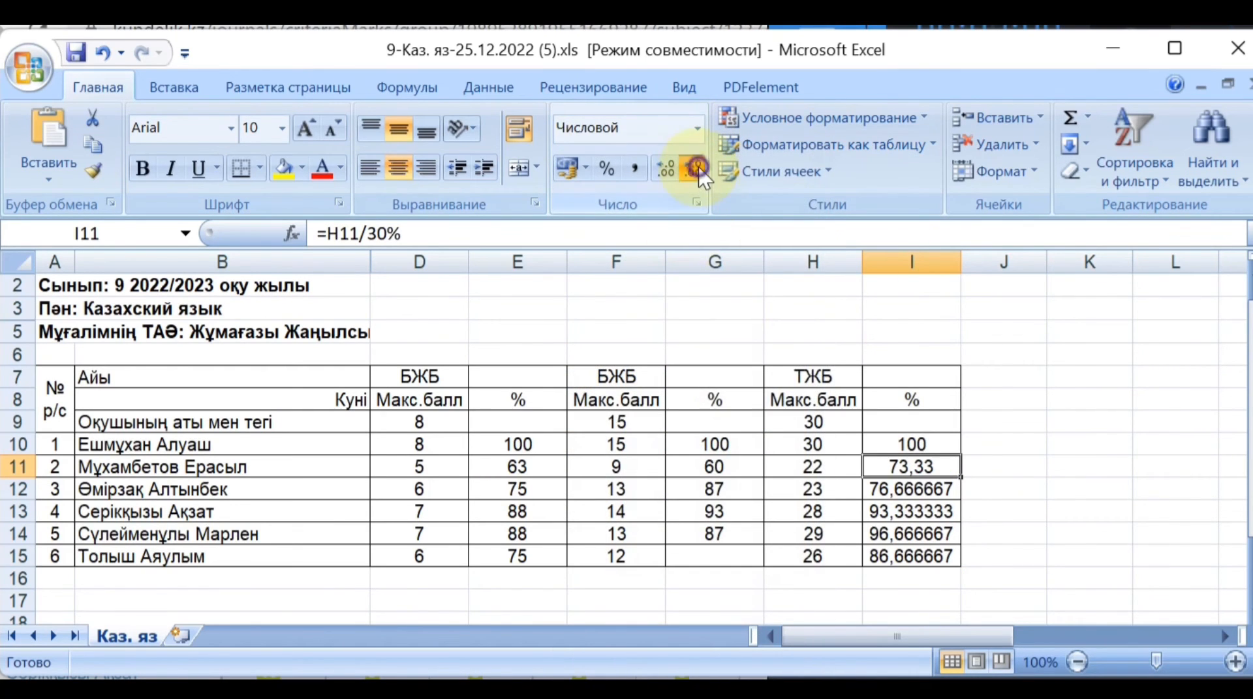
pyautogui.click(693, 171)
pyautogui.click(694, 171)
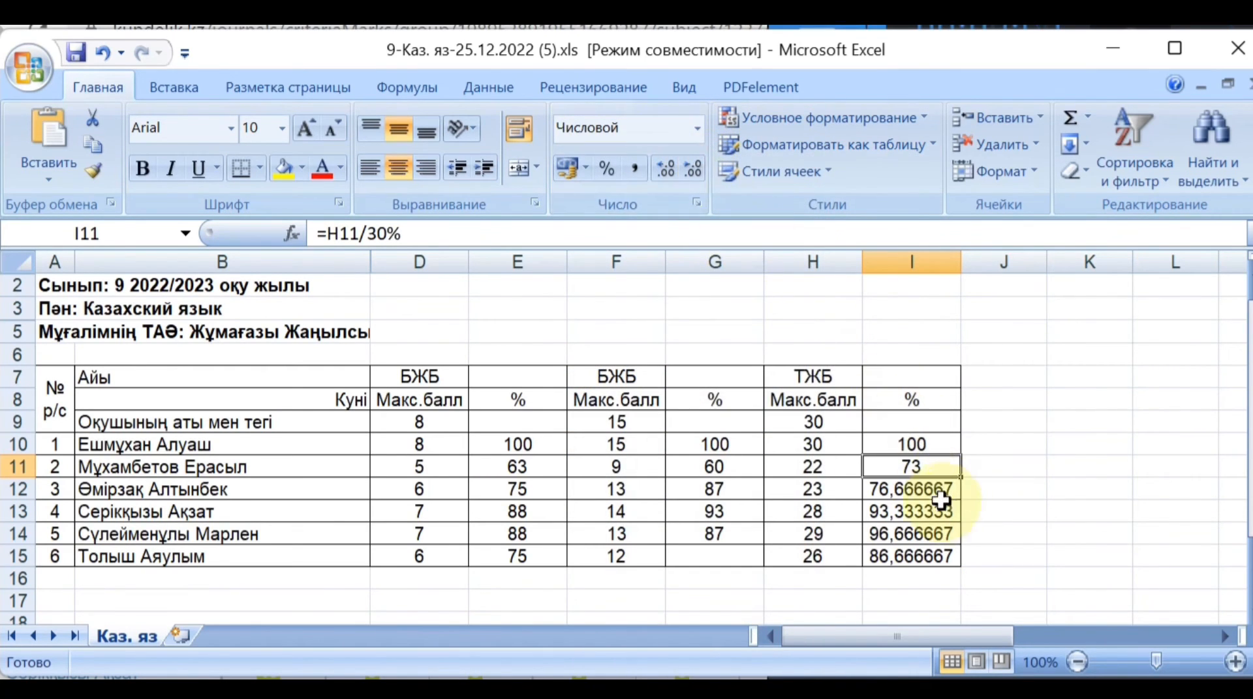
# - Remove all decimal places from the ТЖБ percentage in I12
pyautogui.click(940, 491)
pyautogui.click(694, 171)
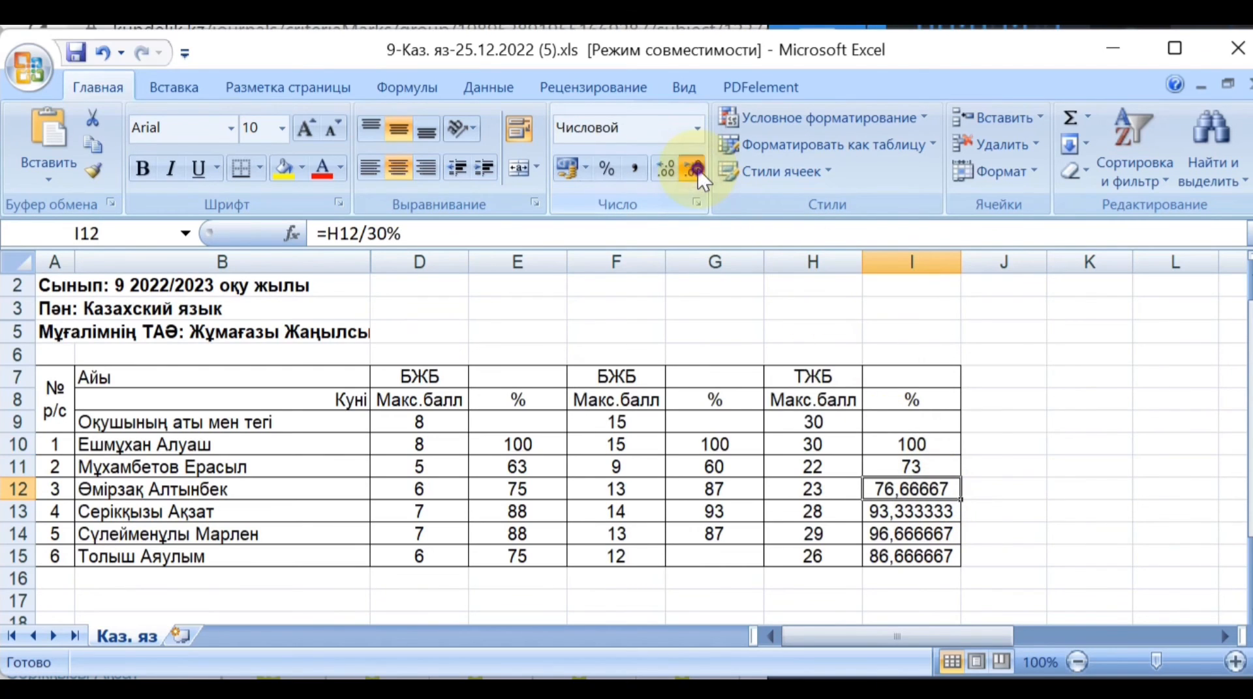
pyautogui.click(693, 171)
pyautogui.click(693, 170)
pyautogui.click(694, 171)
pyautogui.click(695, 171)
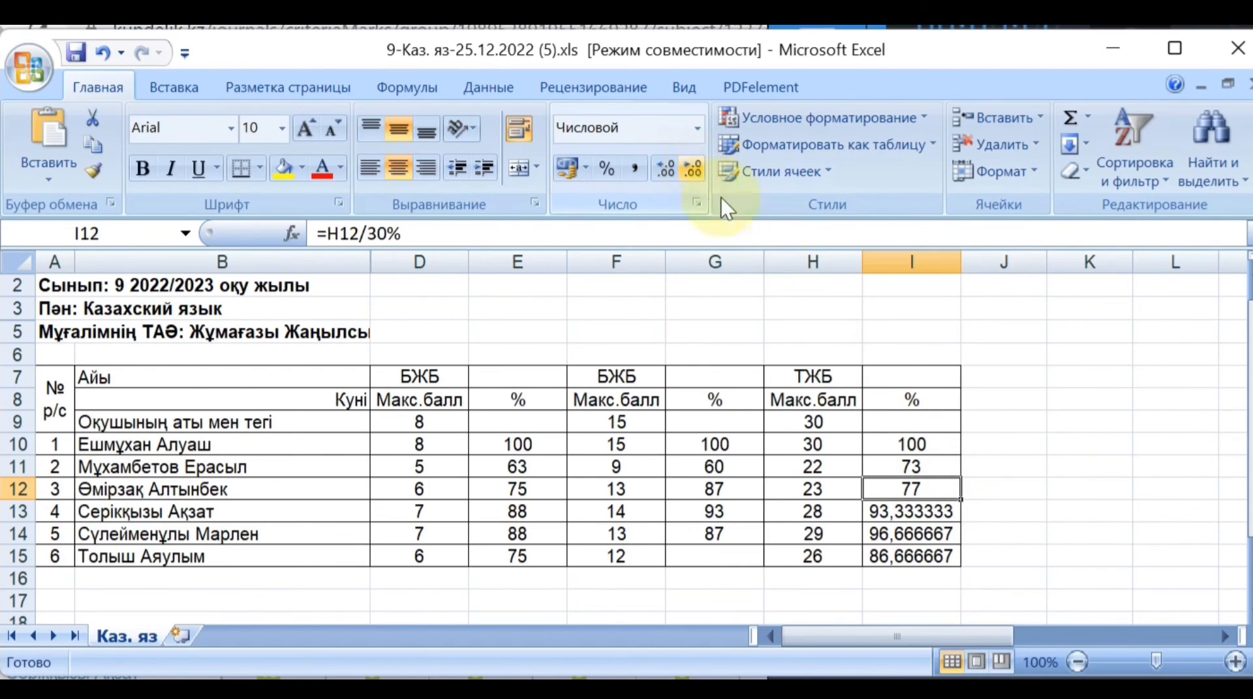
# - Reduce the ТЖБ percentage in I13 to a whole number without decimal places
pyautogui.click(893, 507)
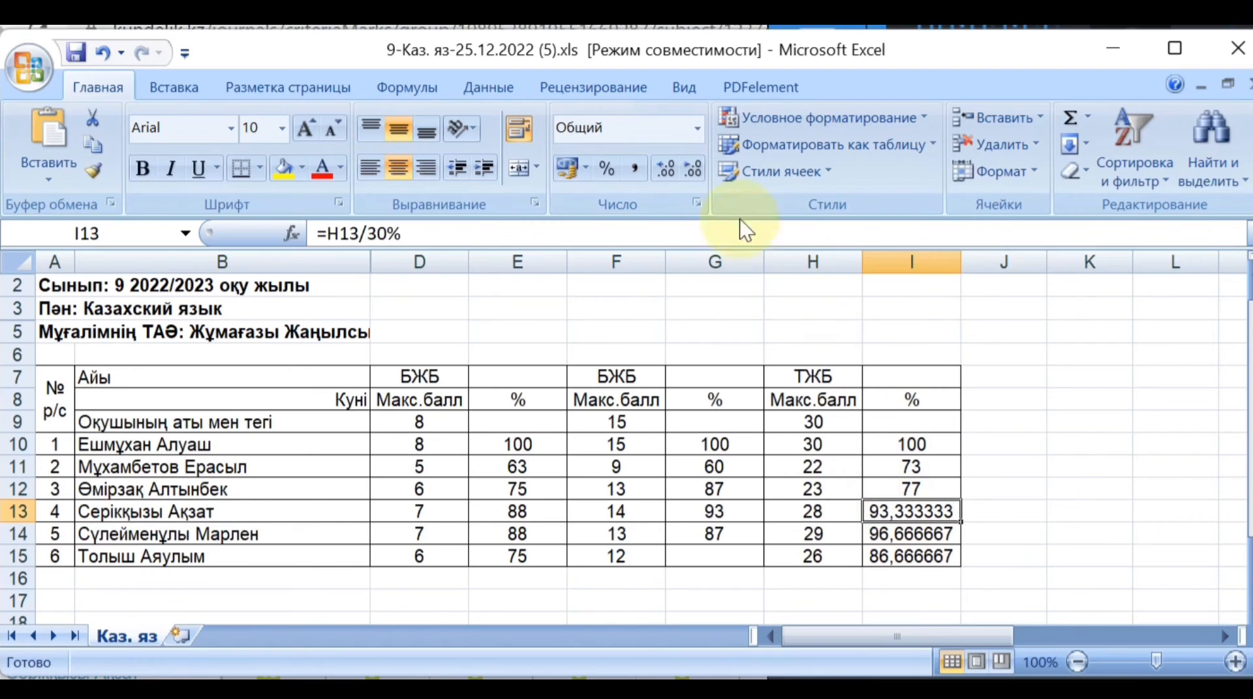
pyautogui.click(694, 171)
pyautogui.click(694, 171)
pyautogui.click(693, 171)
pyautogui.click(693, 171)
pyautogui.click(694, 171)
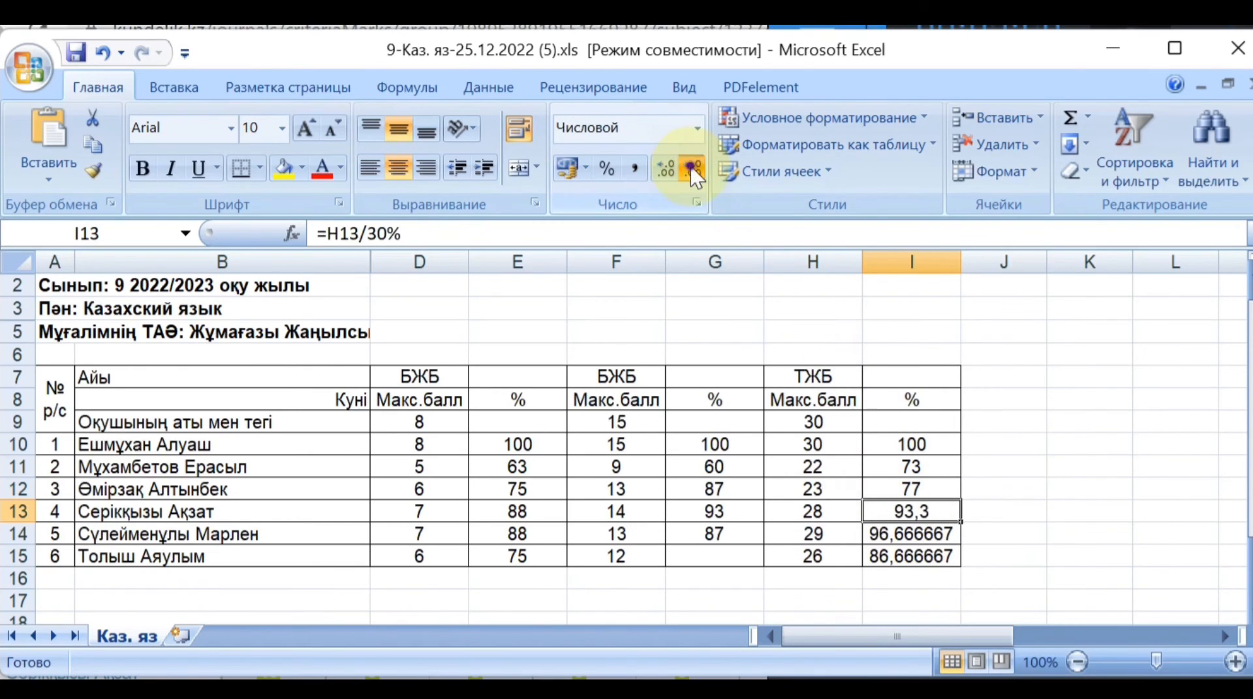
# - Show the ТЖБ percentage in I14 as a whole number by removing its decimal places
pyautogui.click(912, 538)
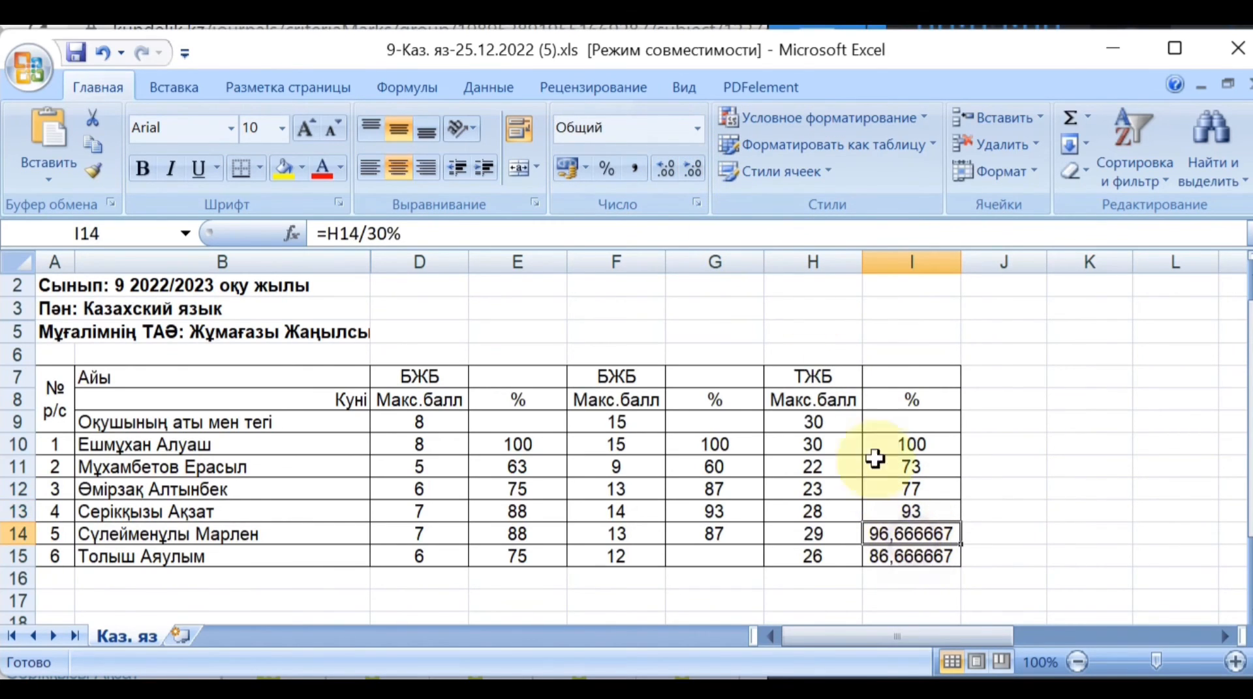
pyautogui.click(693, 171)
pyautogui.click(693, 171)
pyautogui.click(694, 171)
pyautogui.click(694, 170)
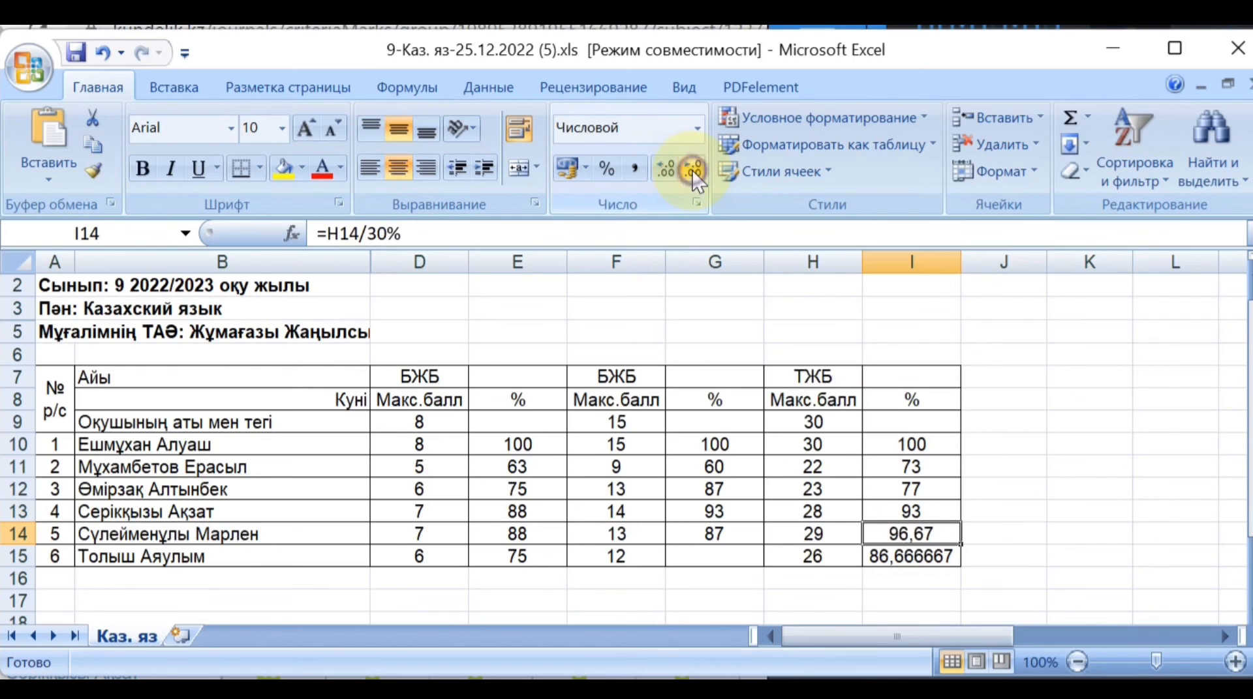
pyautogui.click(694, 171)
# - Remove all decimal places from the ТЖБ percentage in I15
pyautogui.click(940, 557)
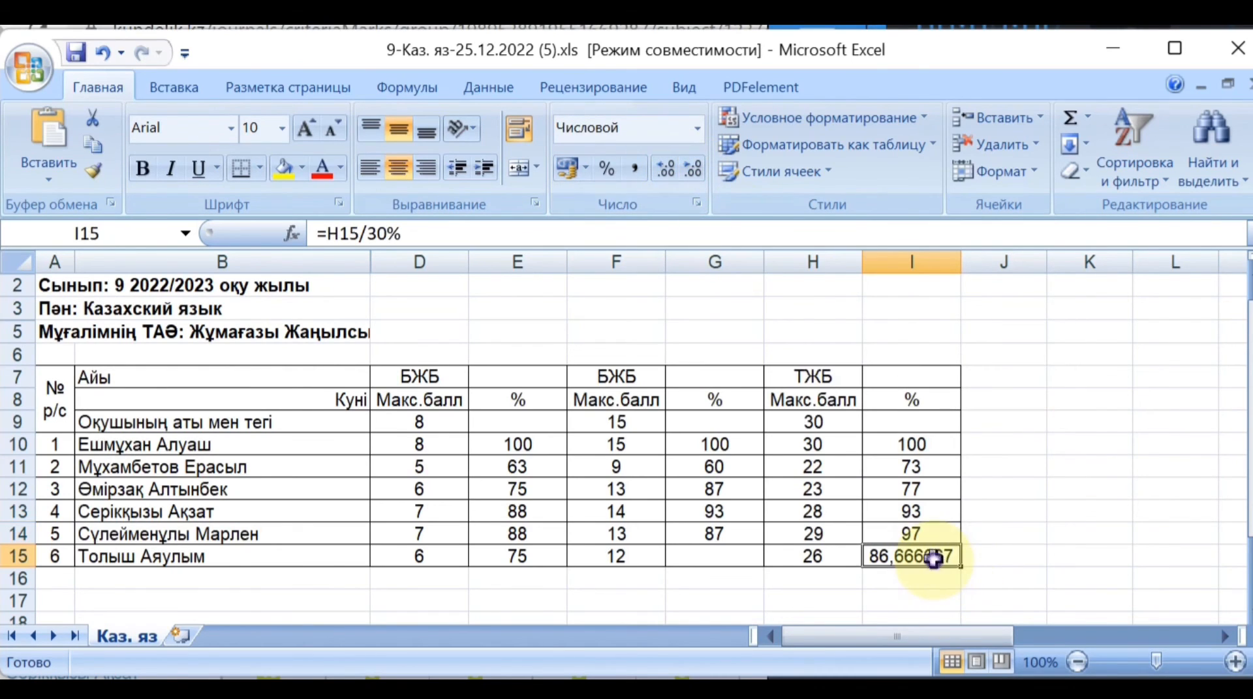
pyautogui.click(693, 171)
pyautogui.click(694, 171)
pyautogui.click(694, 171)
pyautogui.click(694, 171)
pyautogui.click(693, 171)
pyautogui.click(694, 171)
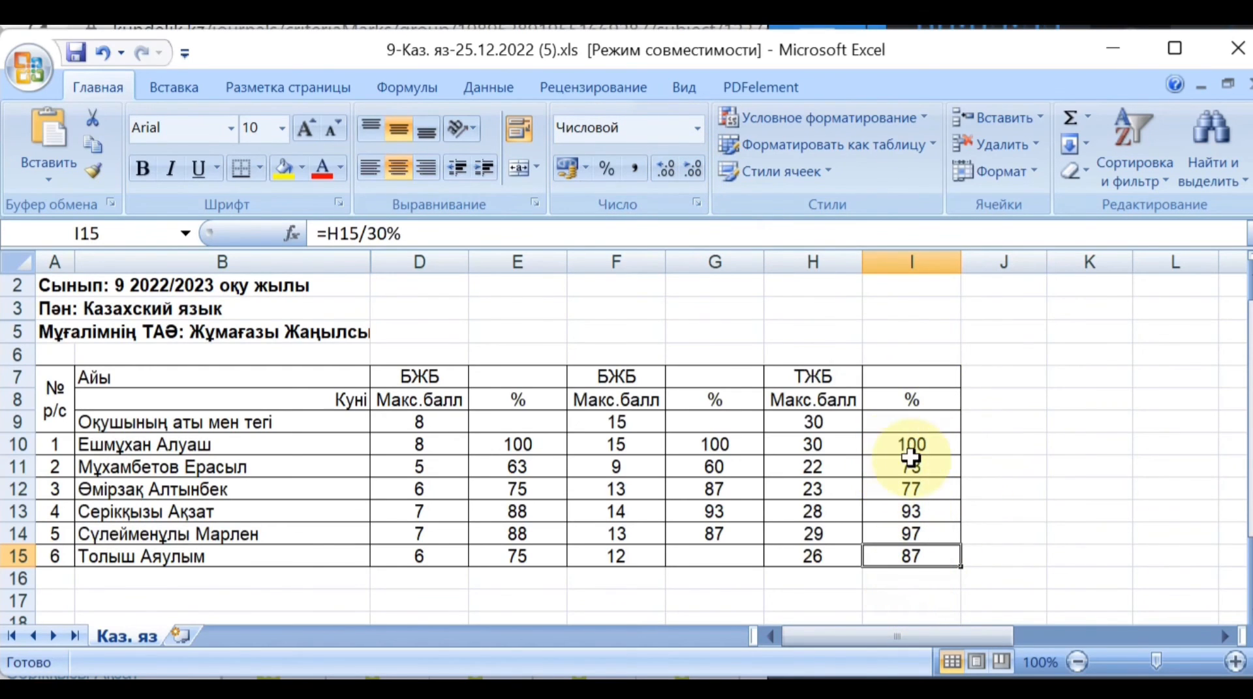
# - Fill the three percentage columns E, G and I with yellow
pyautogui.click(516, 248)
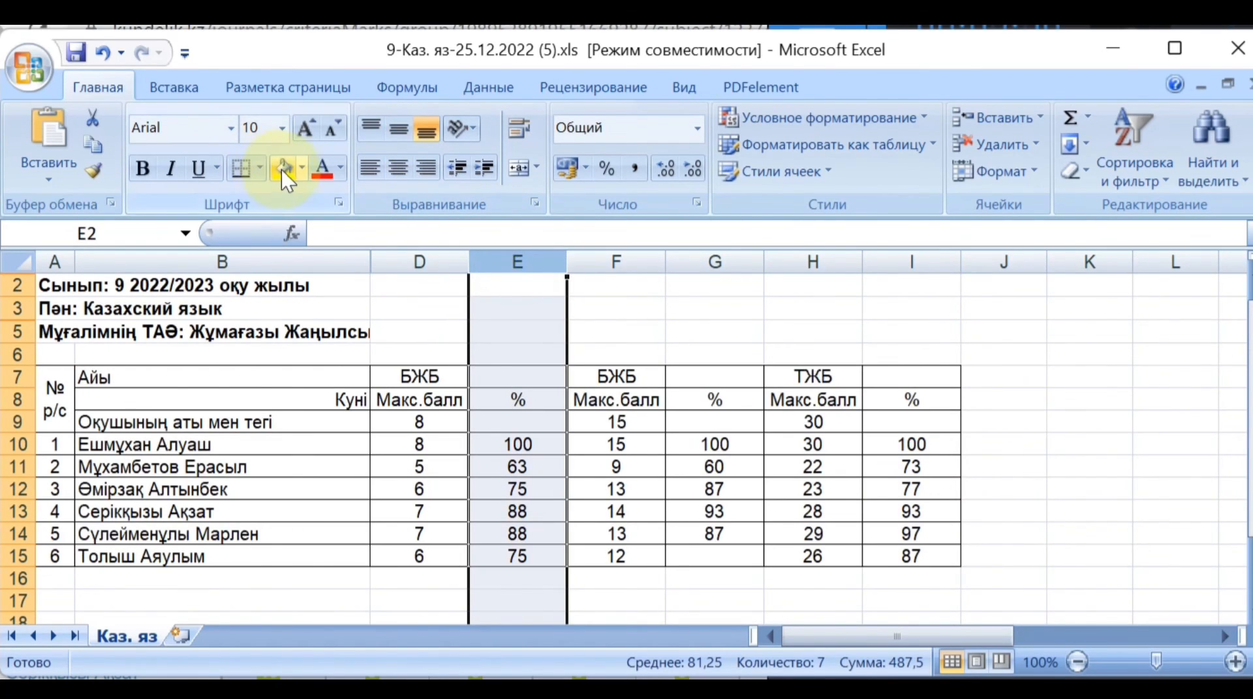
pyautogui.click(284, 174)
pyautogui.click(713, 255)
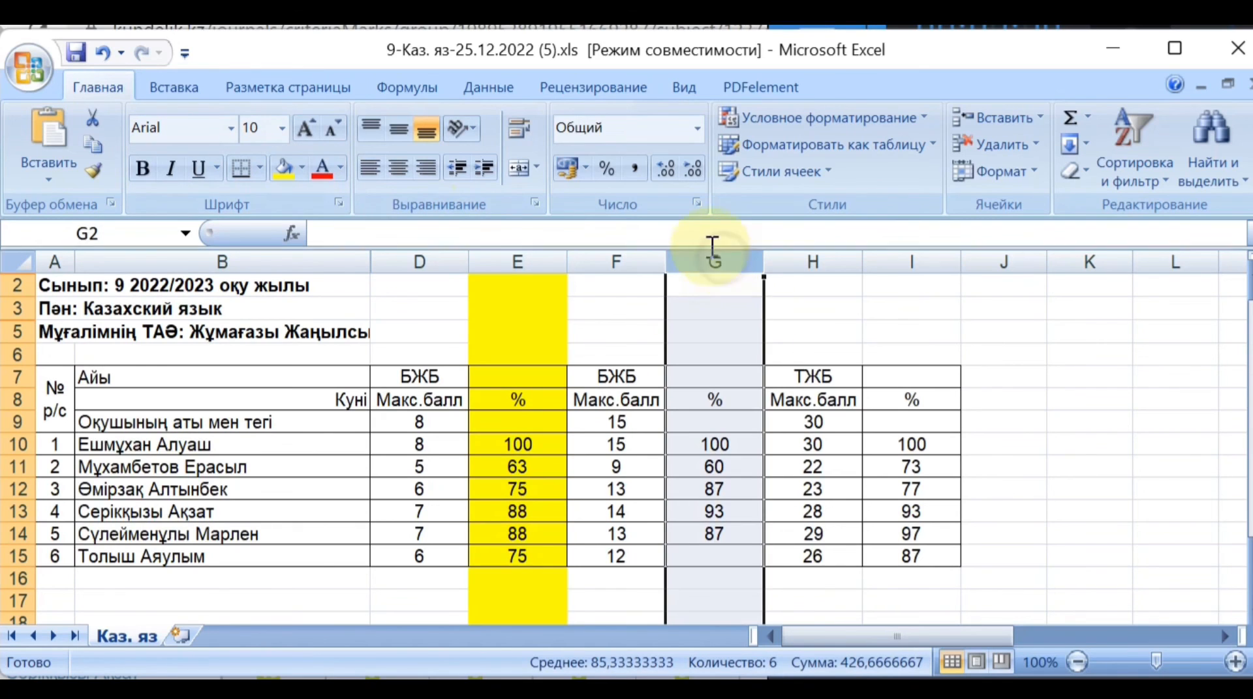
pyautogui.click(284, 169)
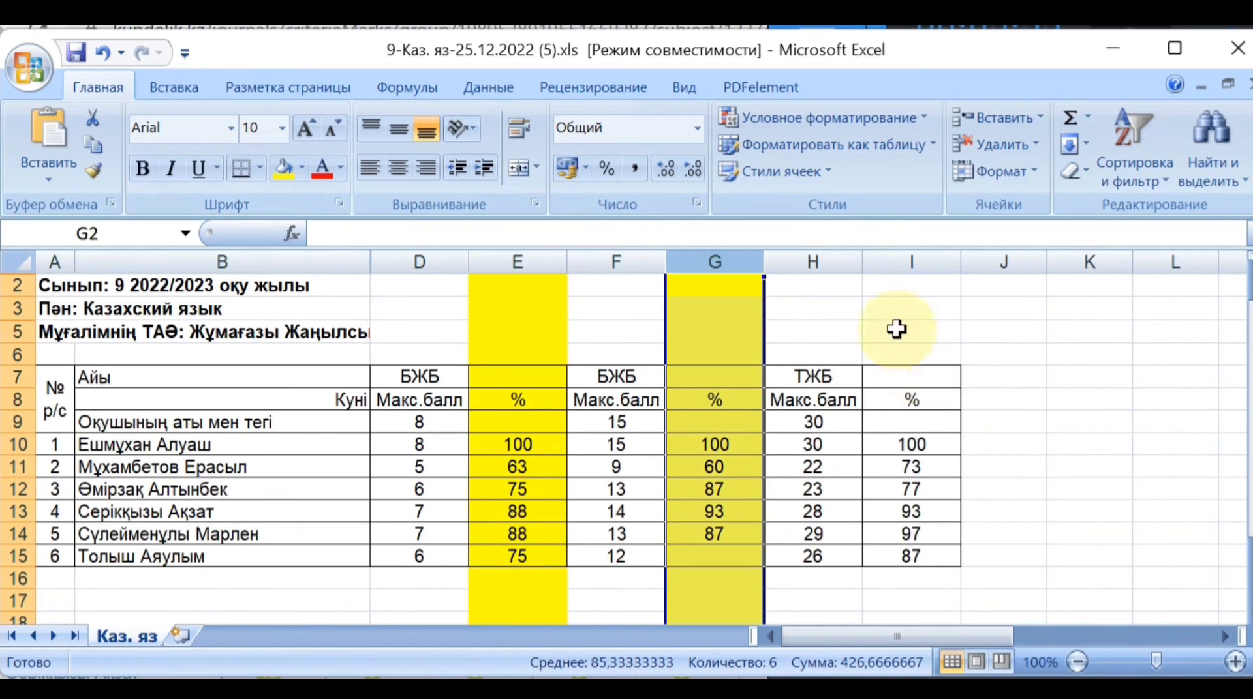
pyautogui.click(911, 262)
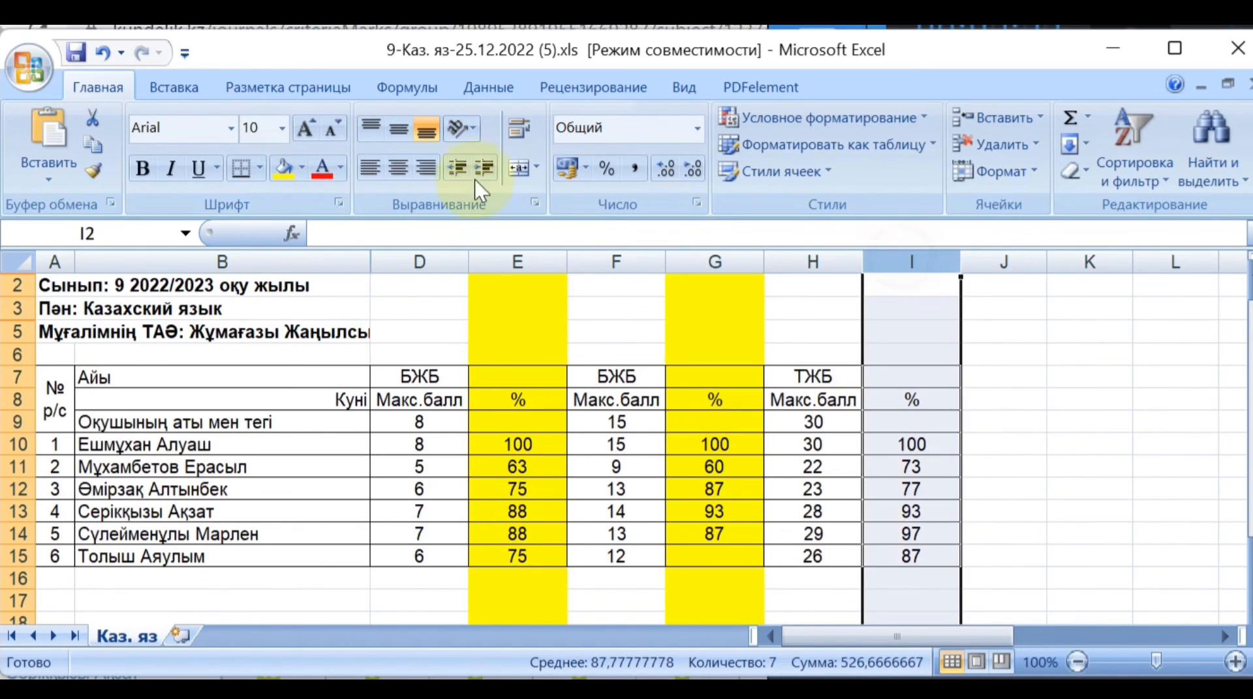
pyautogui.click(287, 170)
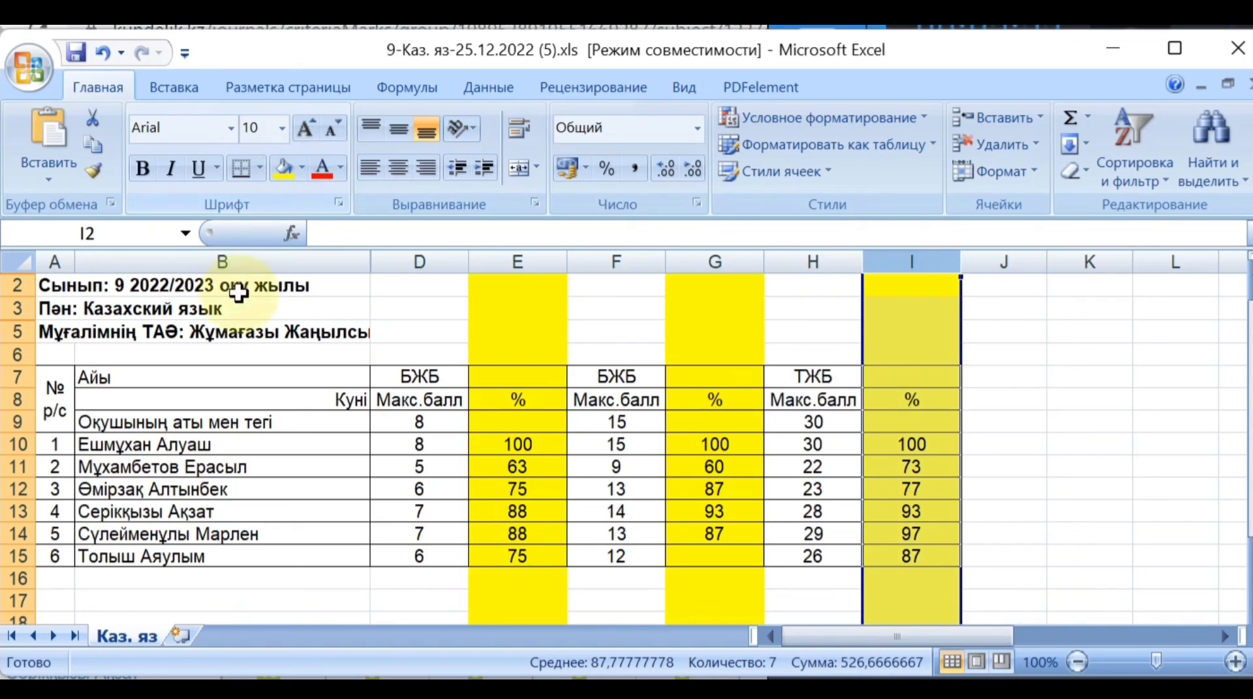
# - Copy the whole results table A7:I15, from the № р/с header to the last student's ТЖБ percentage
pyautogui.click(45, 379)
pyautogui.scroll(-1, 56, 374)
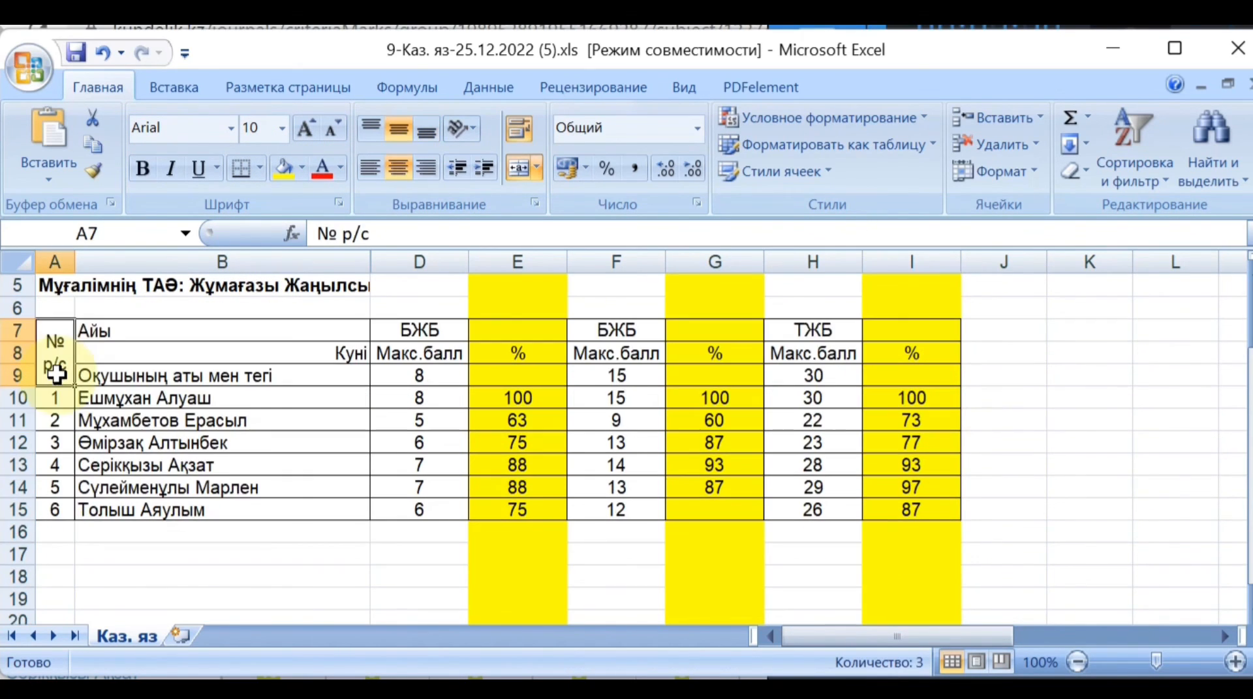
pyautogui.scroll(-1, 50, 363)
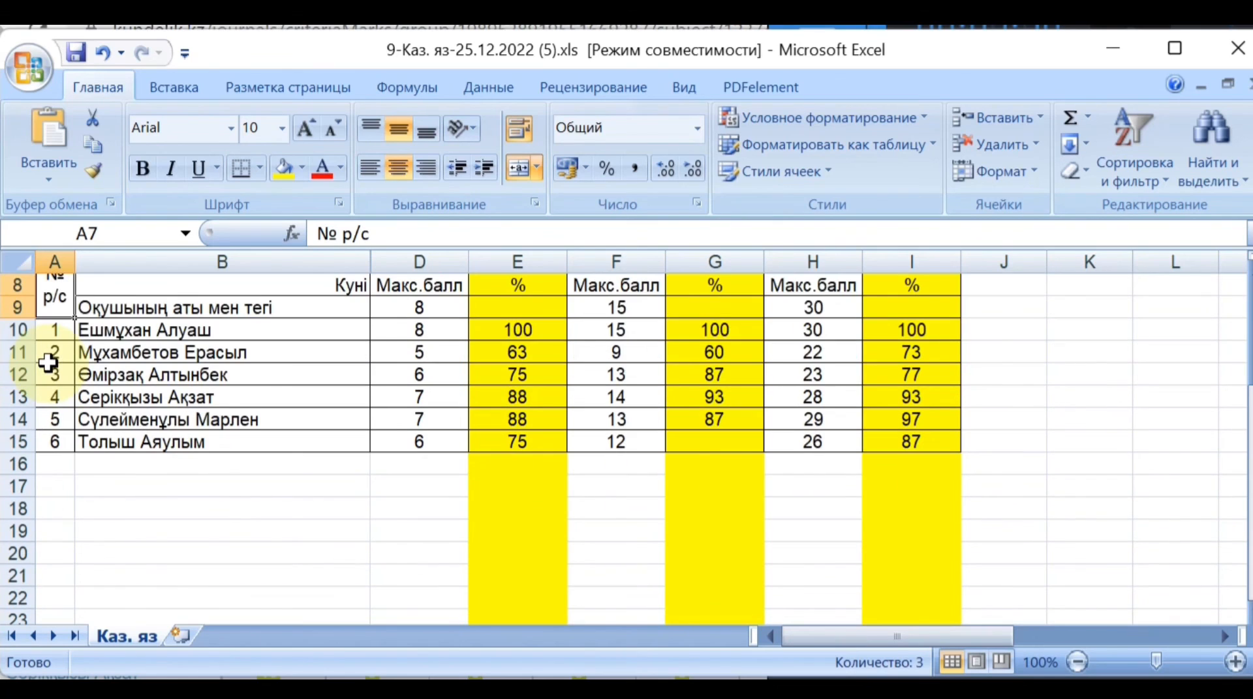
pyautogui.scroll(1, 49, 364)
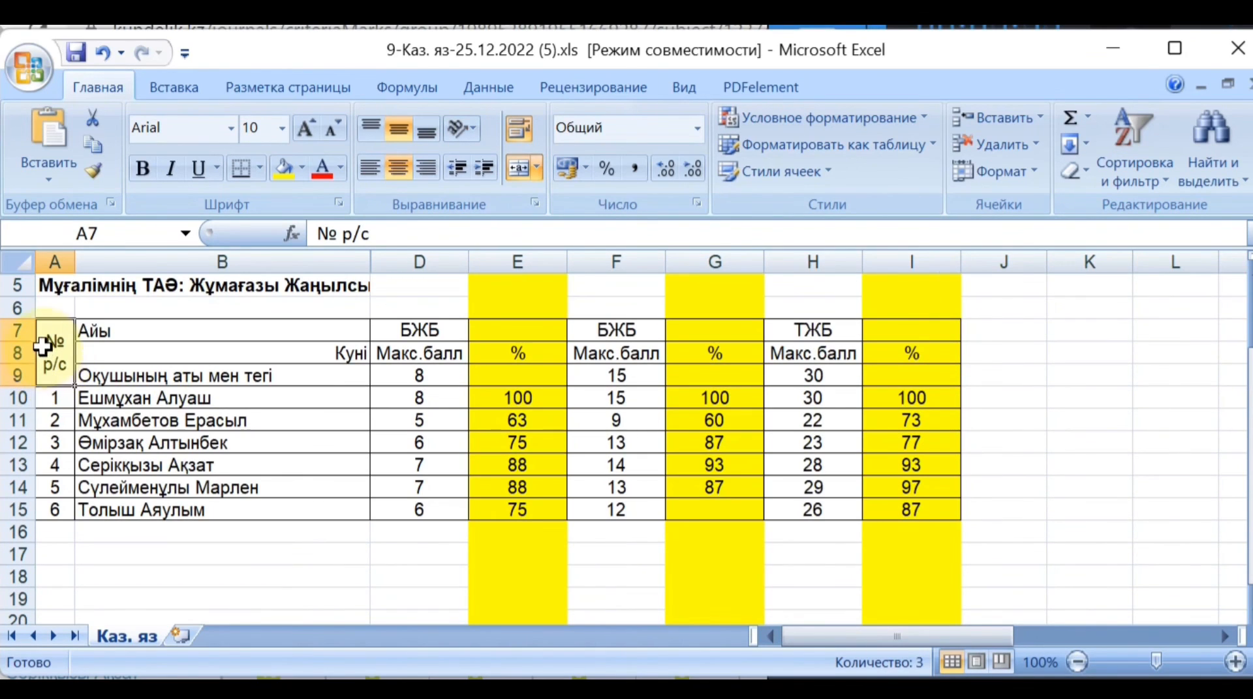
pyautogui.moveTo(50, 328); pyautogui.dragTo(922, 506)
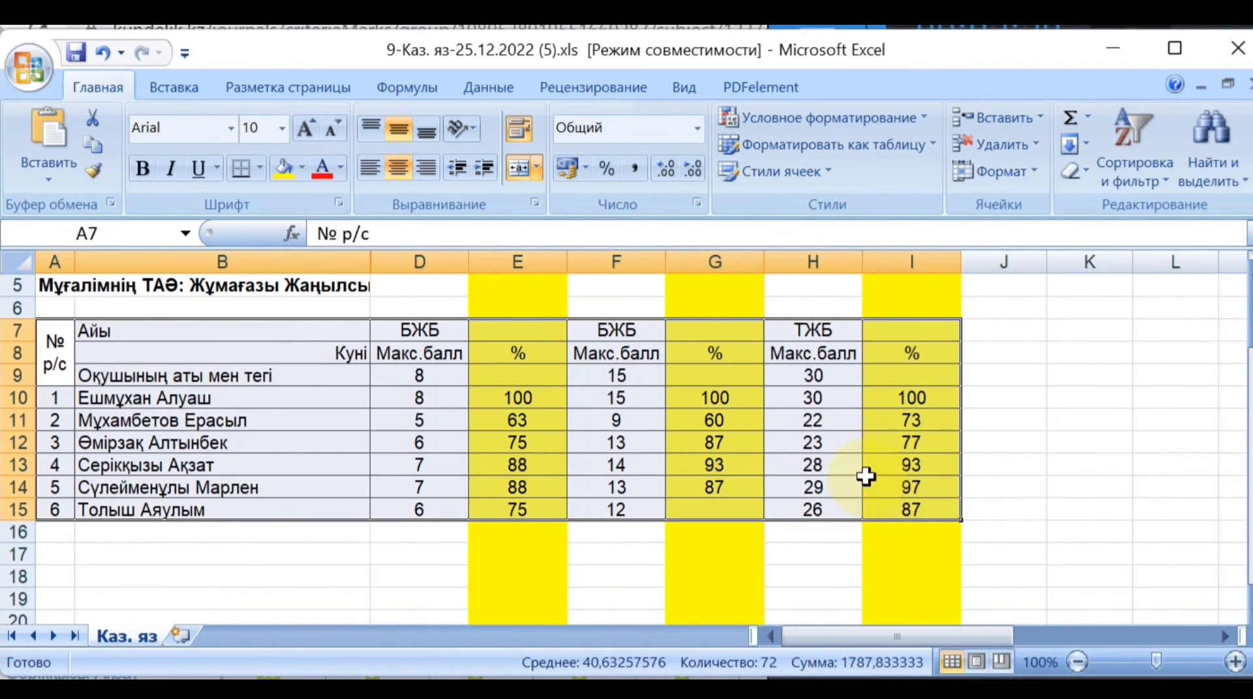
pyautogui.click(94, 147)
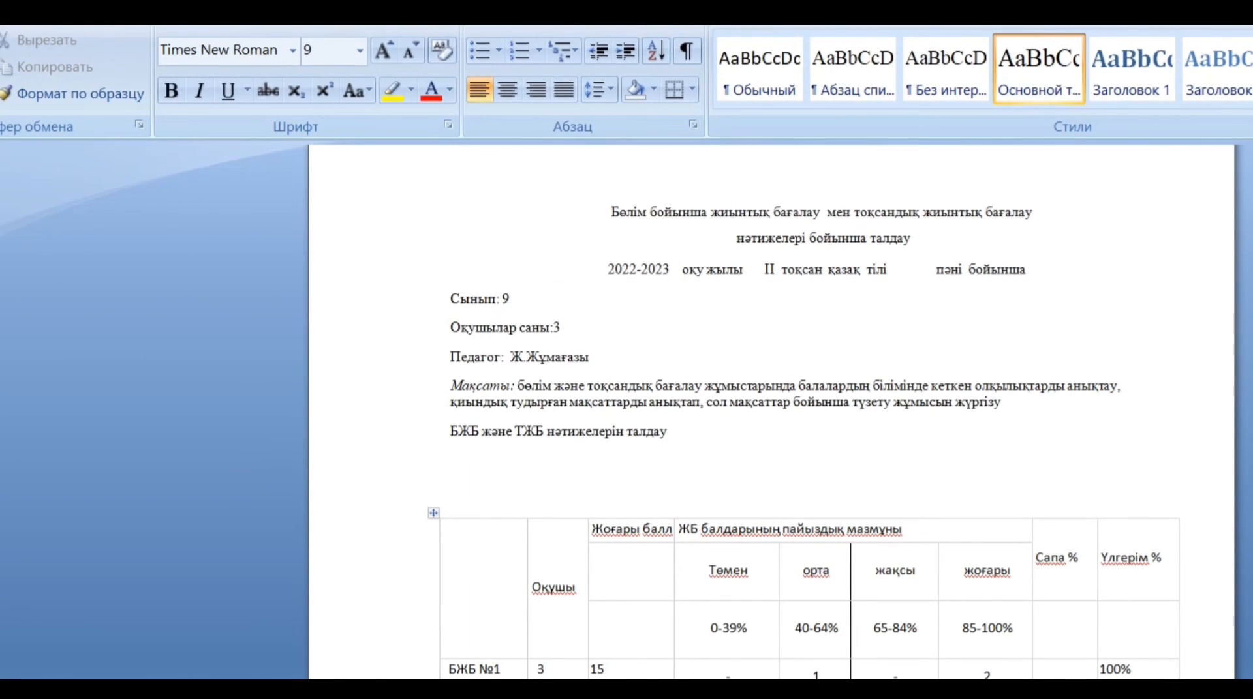
# - Switch to the Word analysis report and paste the copied table below the line "БЖБ және ТЖБ нәтижелерін талдау"
pyautogui.click(529, 486)
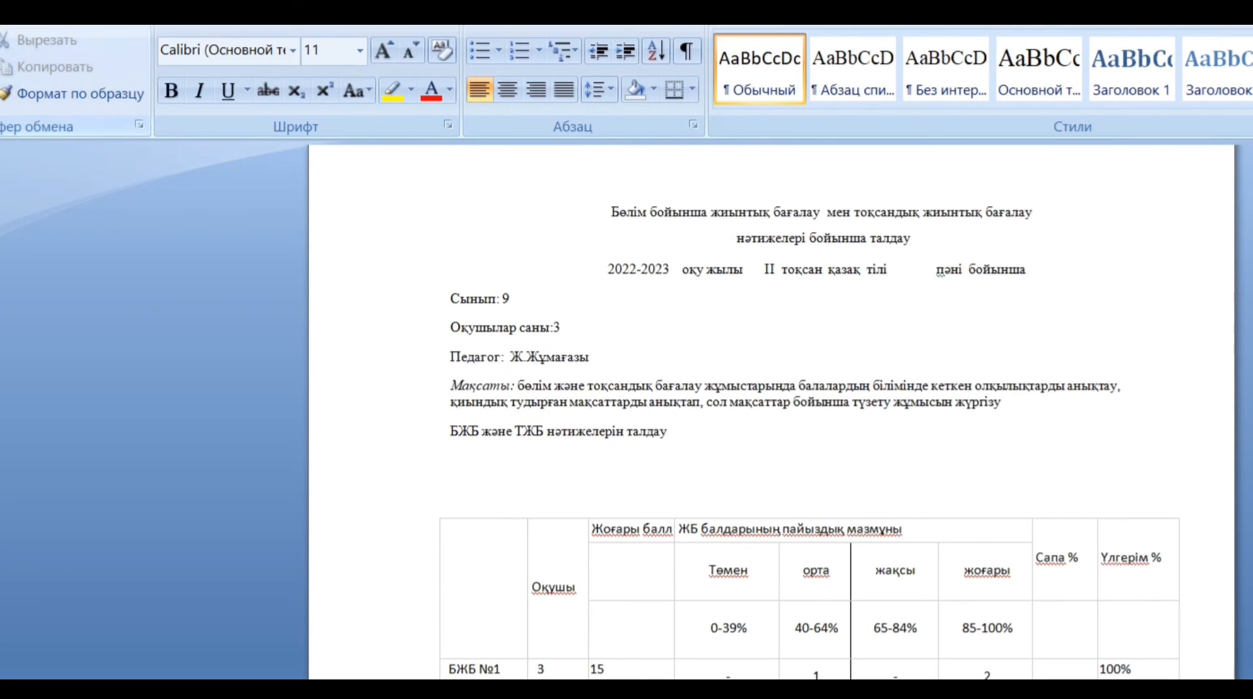
pyautogui.click(1, 72)
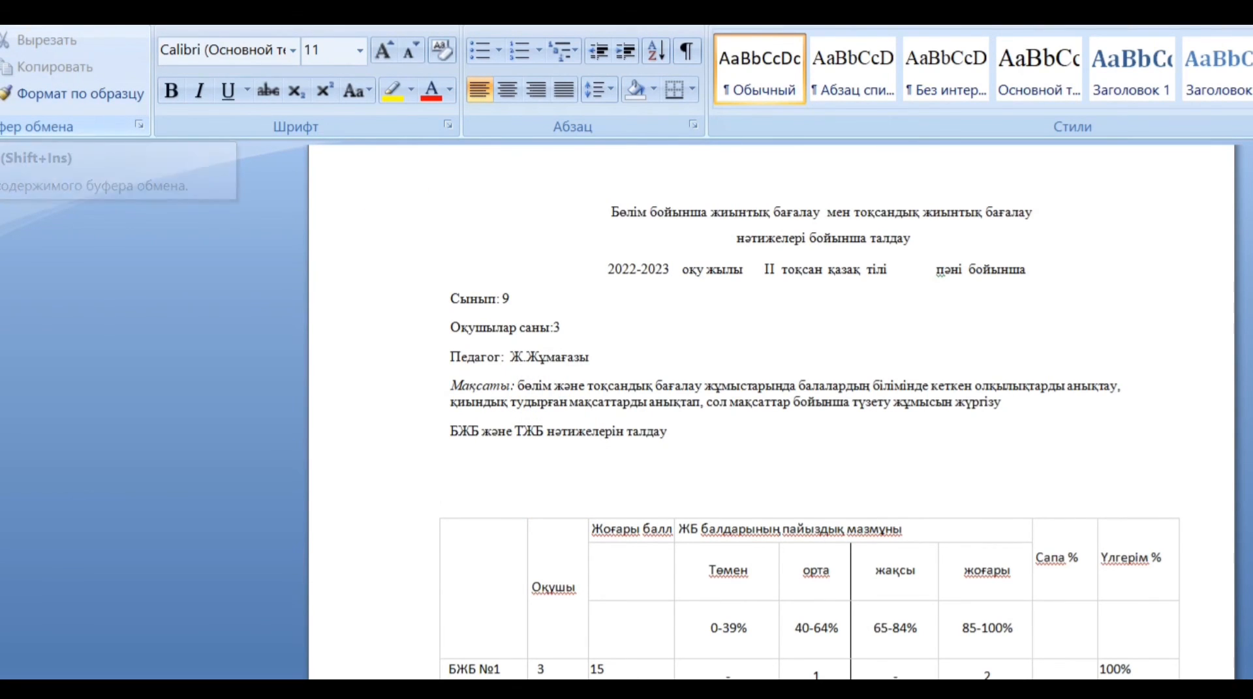
pyautogui.click(579, 674)
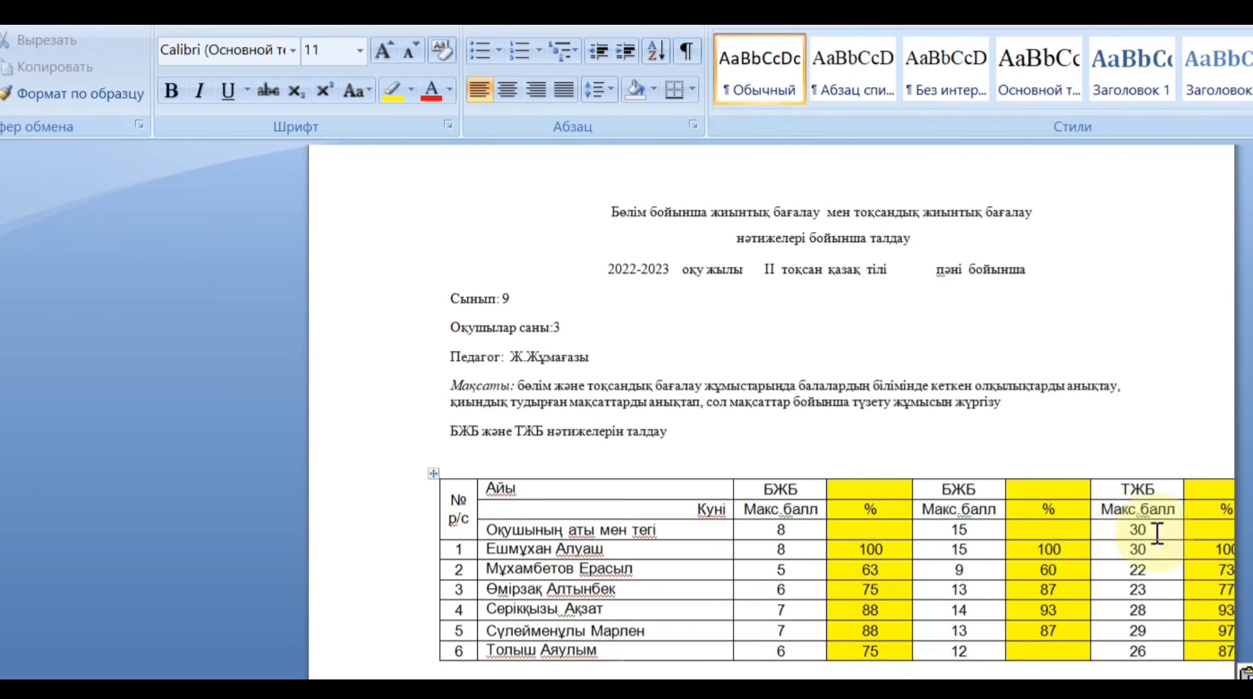